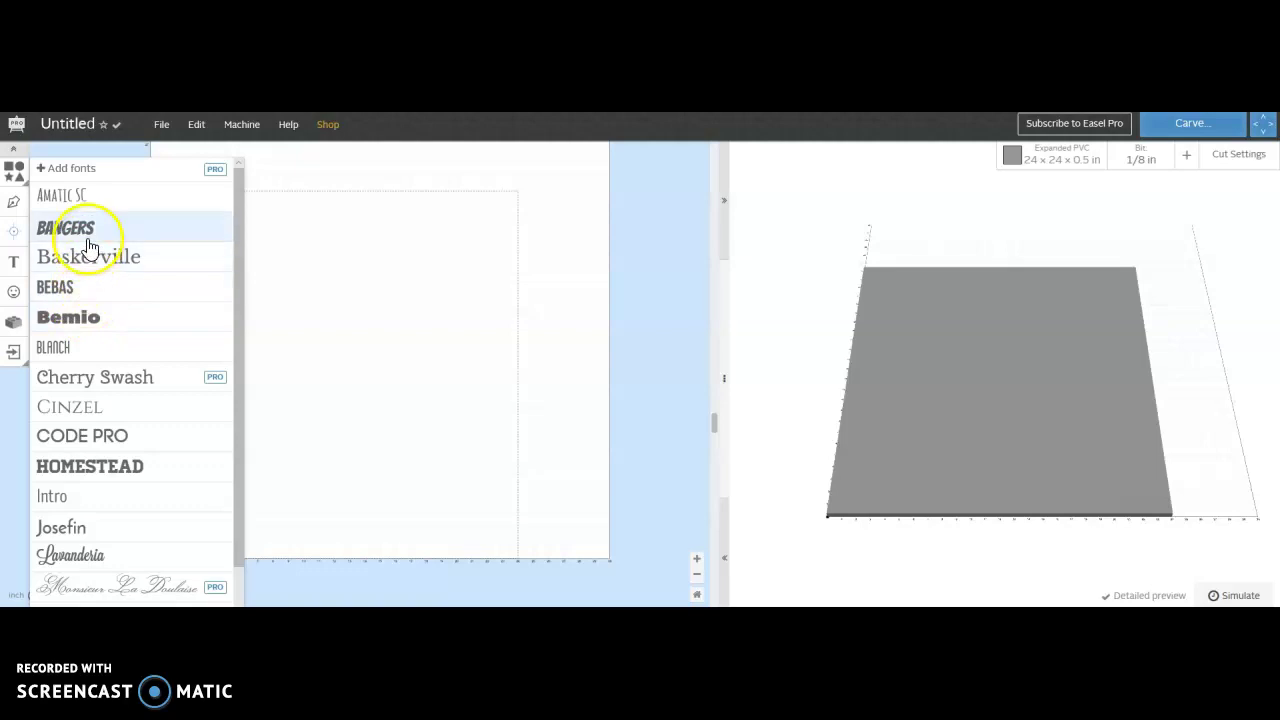
Add a text object in the Baskerville font and replace its placeholder with a capital M.
click(93, 262)
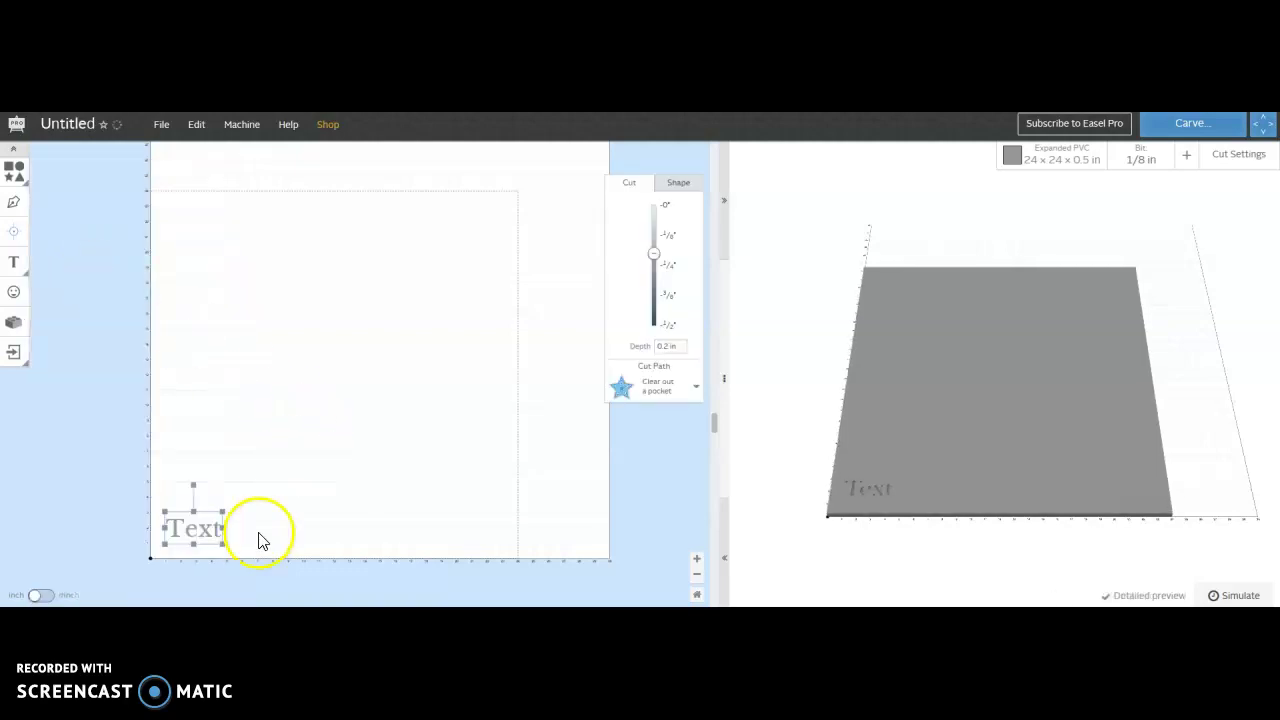
drag(223, 513, 282, 479)
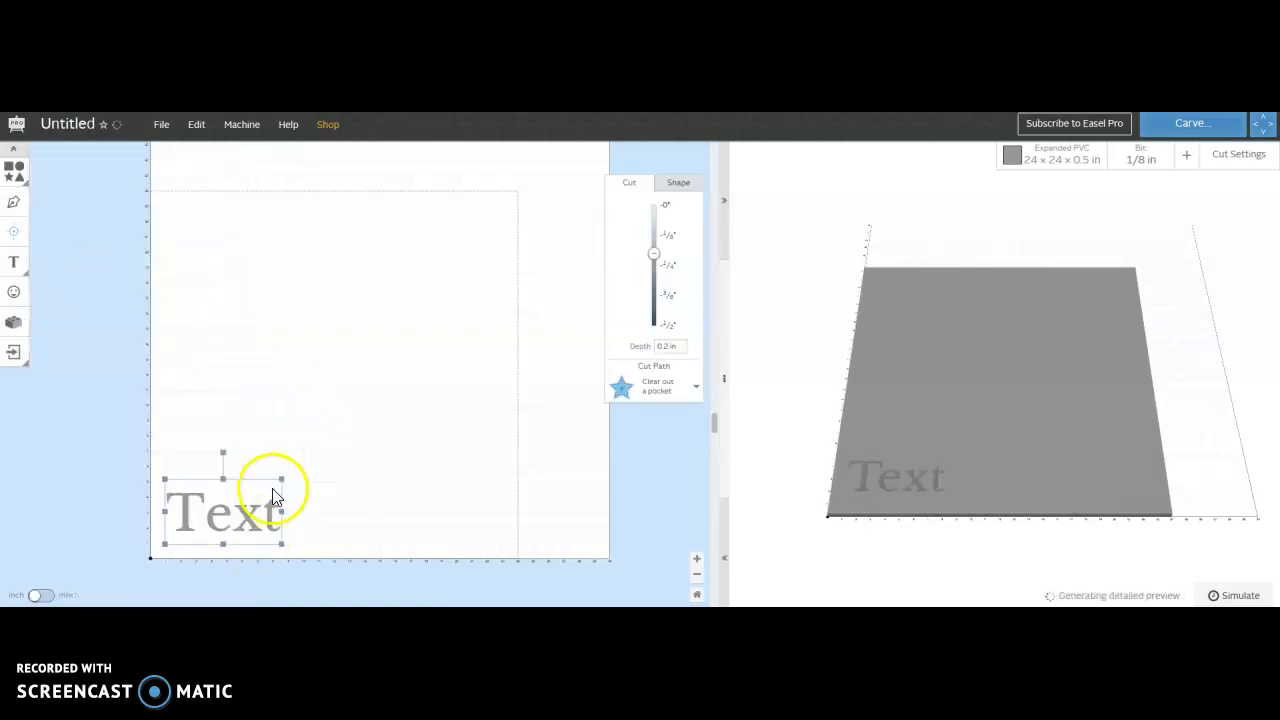
double_click(273, 515)
key(BackSpace)
key(BackSpace)
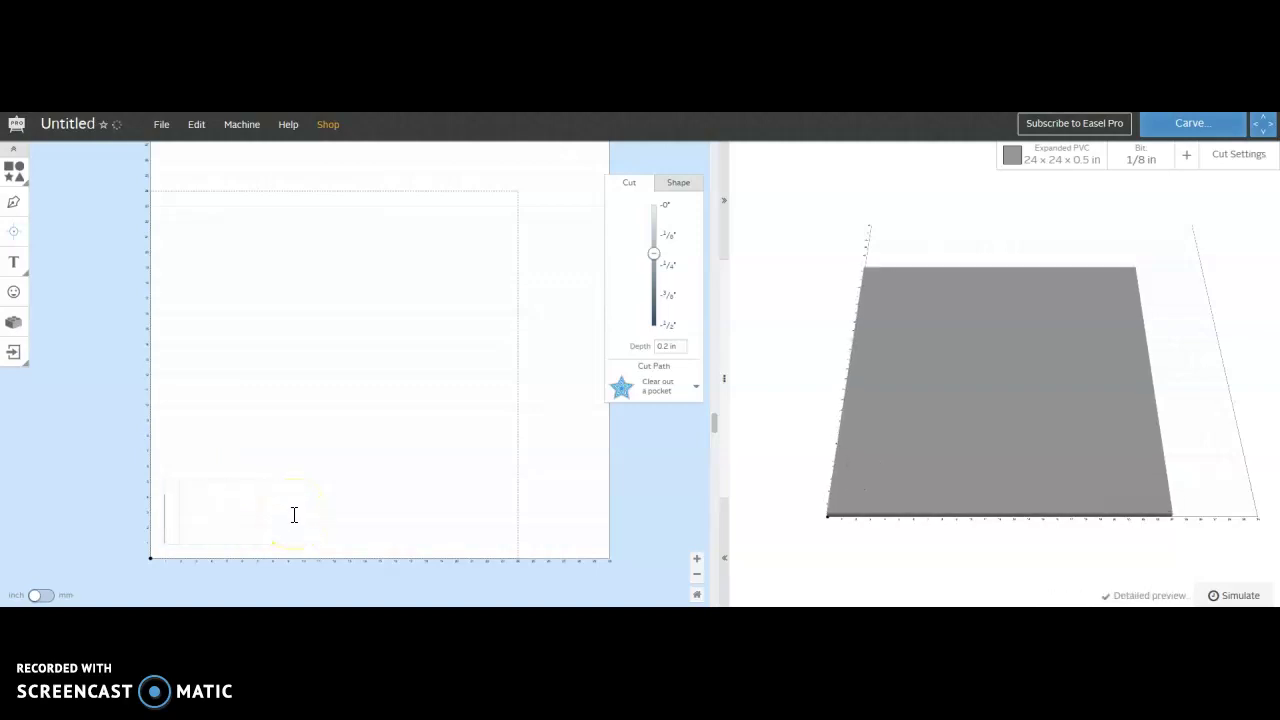
click(260, 508)
click(210, 502)
Enlarge the letter M to take up most of the 24 x 24 in material and move it to the middle.
drag(271, 433, 454, 206)
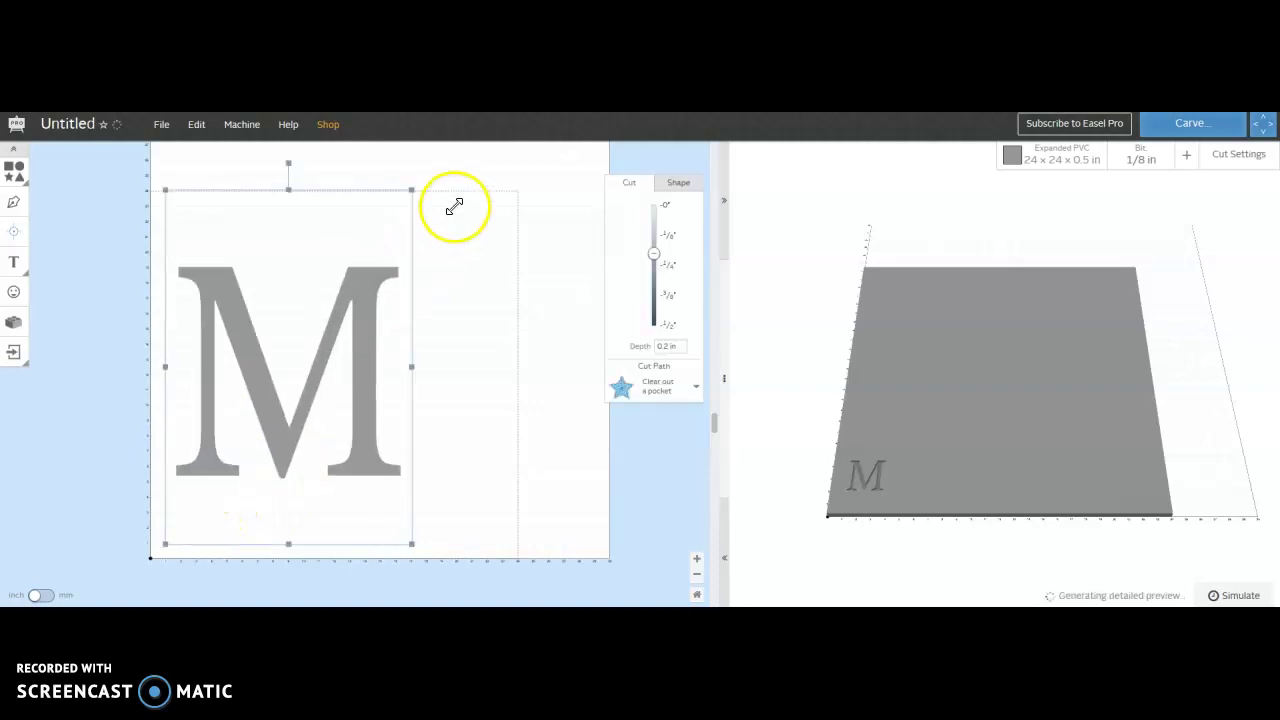
drag(341, 322, 386, 318)
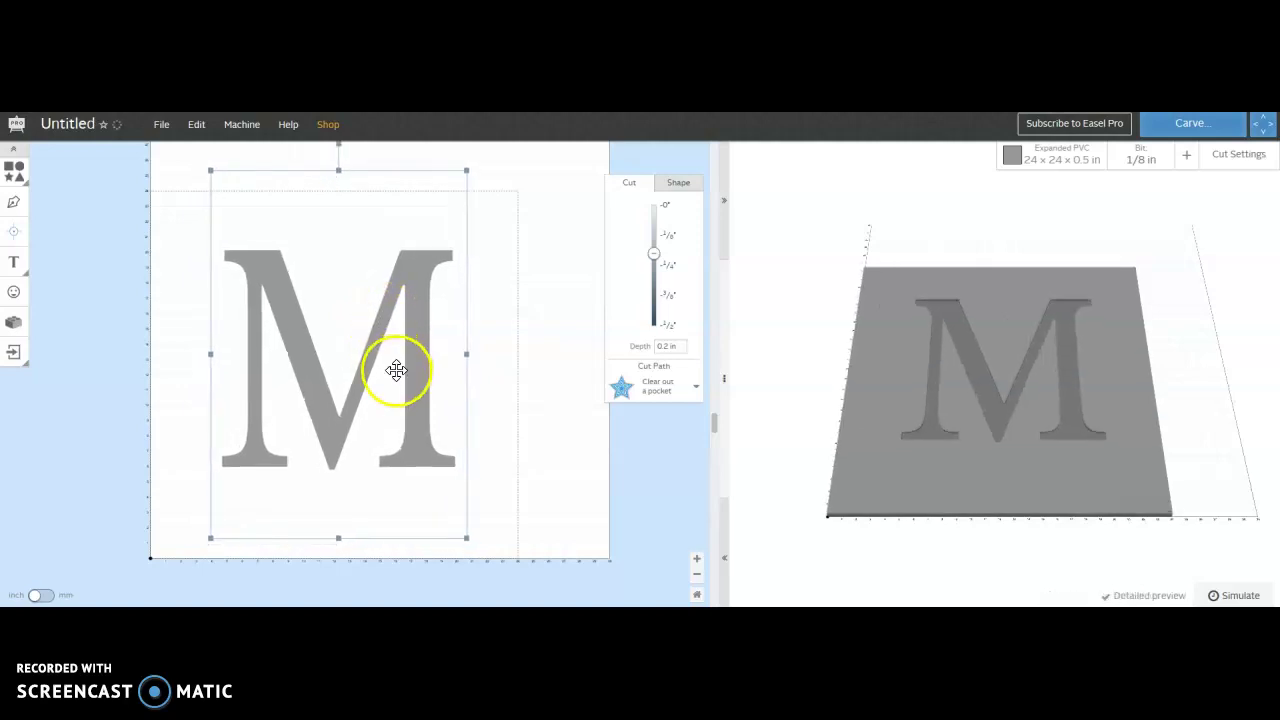
click(112, 230)
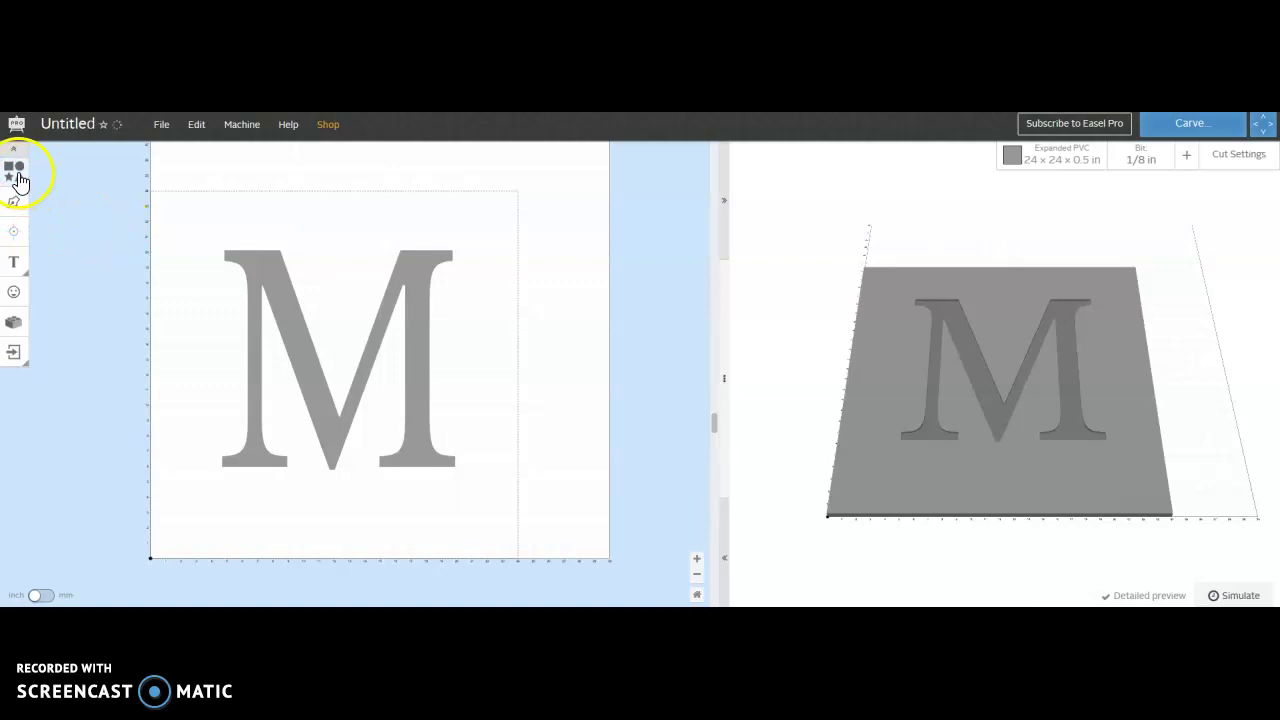
Add a square and stretch it into a horizontal bar across the middle of the M, slightly wider than the letter.
click(15, 172)
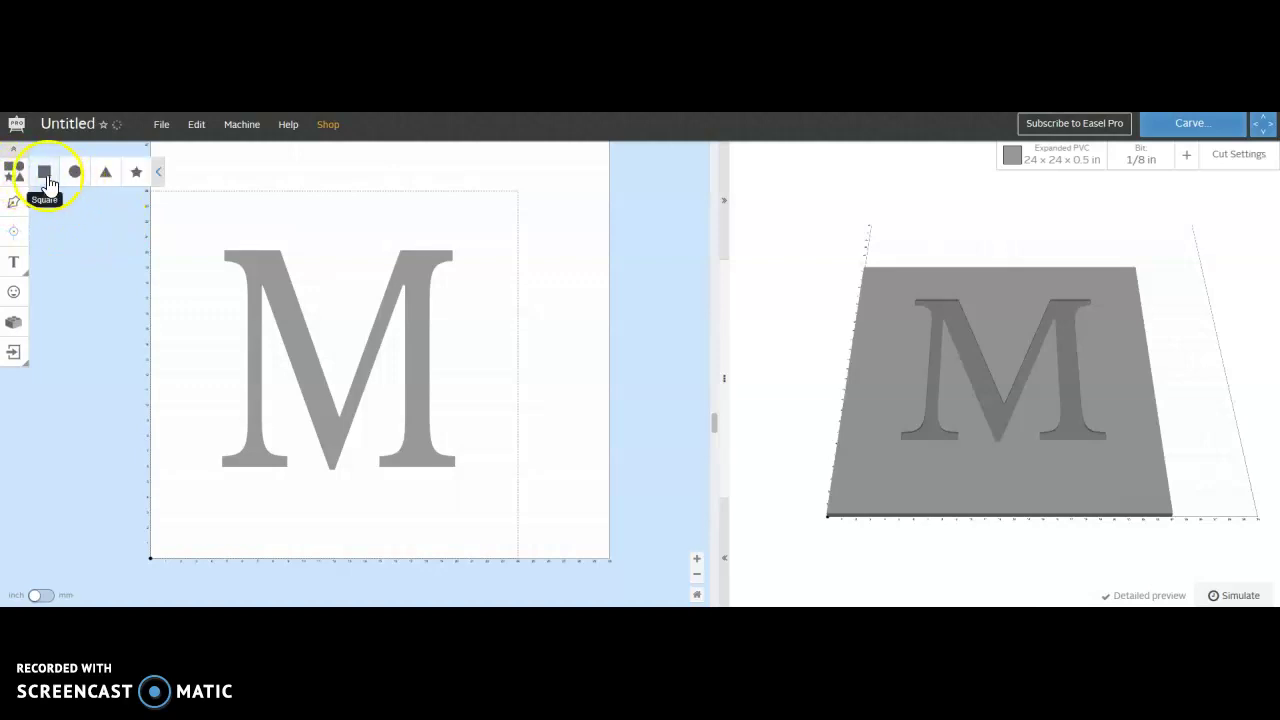
click(45, 175)
drag(183, 521, 210, 404)
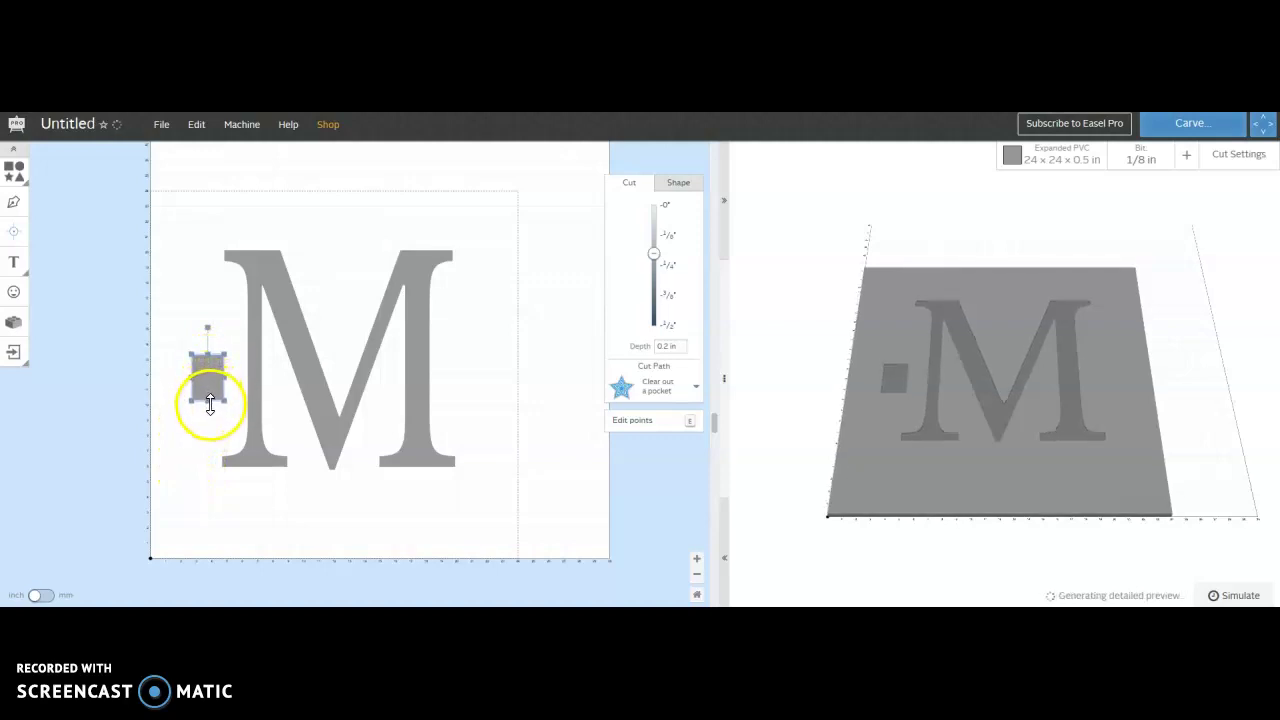
drag(241, 380, 489, 366)
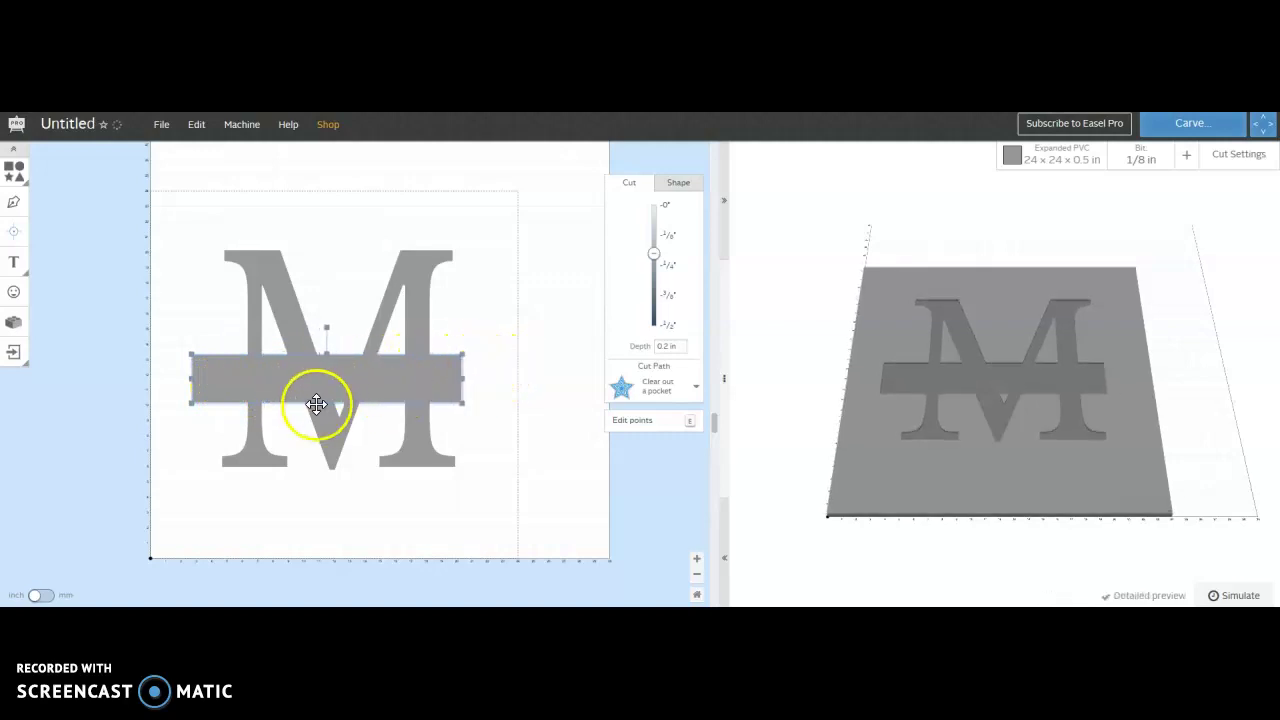
drag(322, 381, 332, 377)
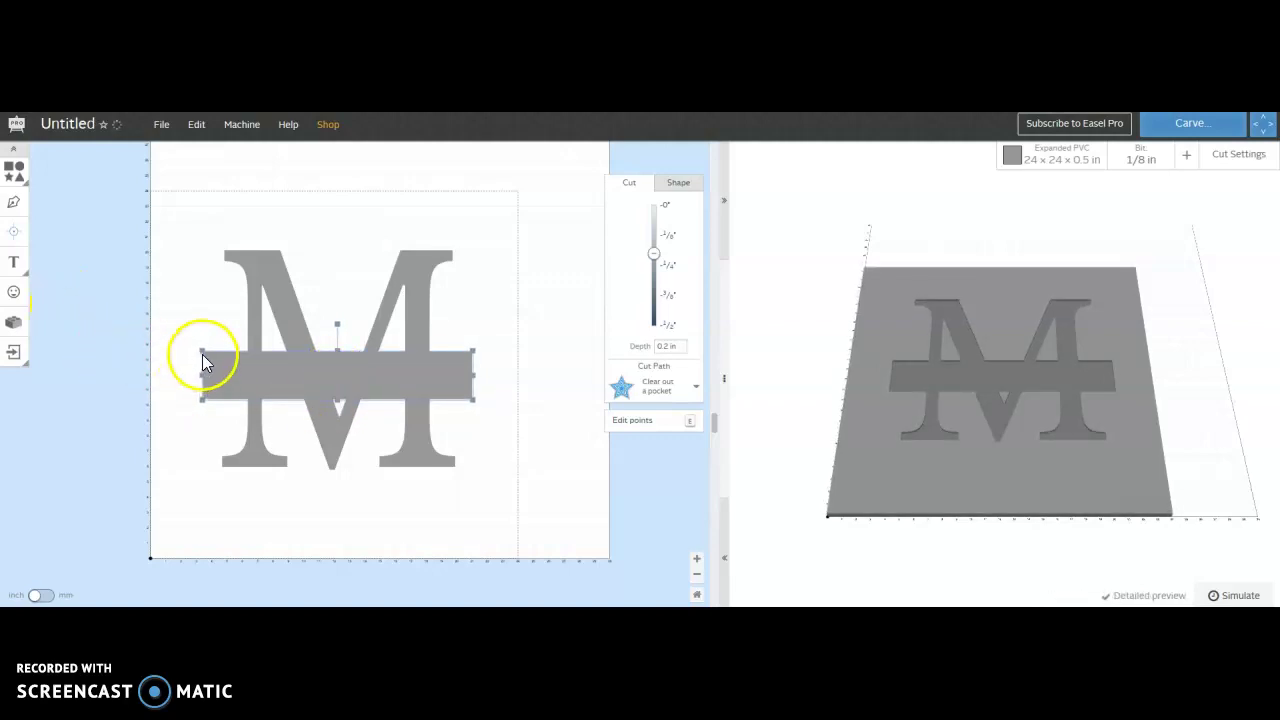
drag(338, 347, 338, 336)
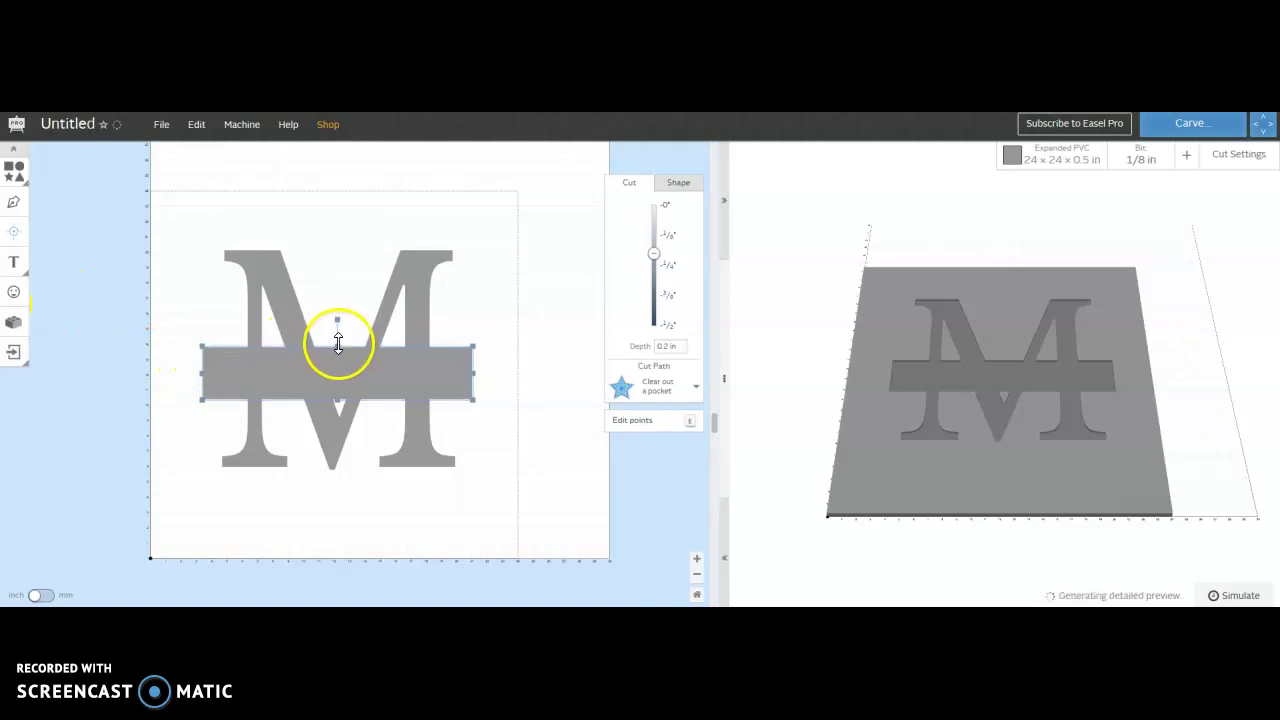
Add a second square with cut depth 0 and stretch it over the bar, leaving only thin strips above and below.
click(12, 172)
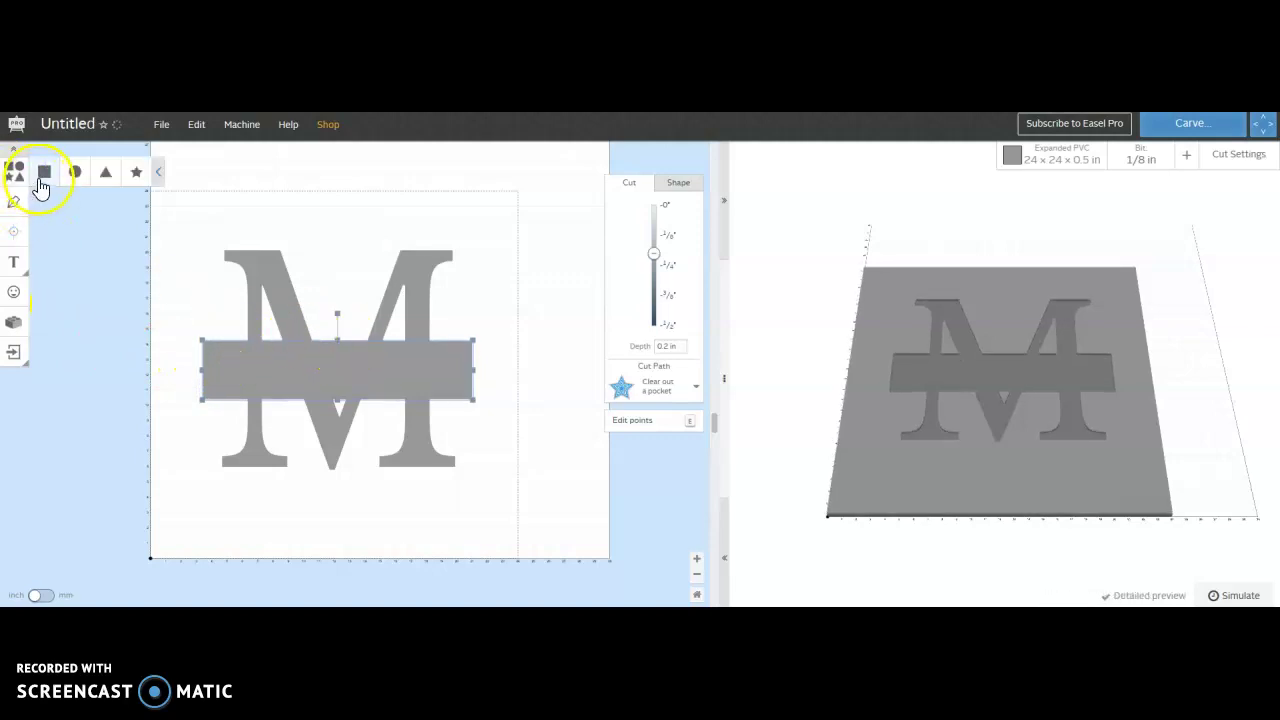
click(40, 184)
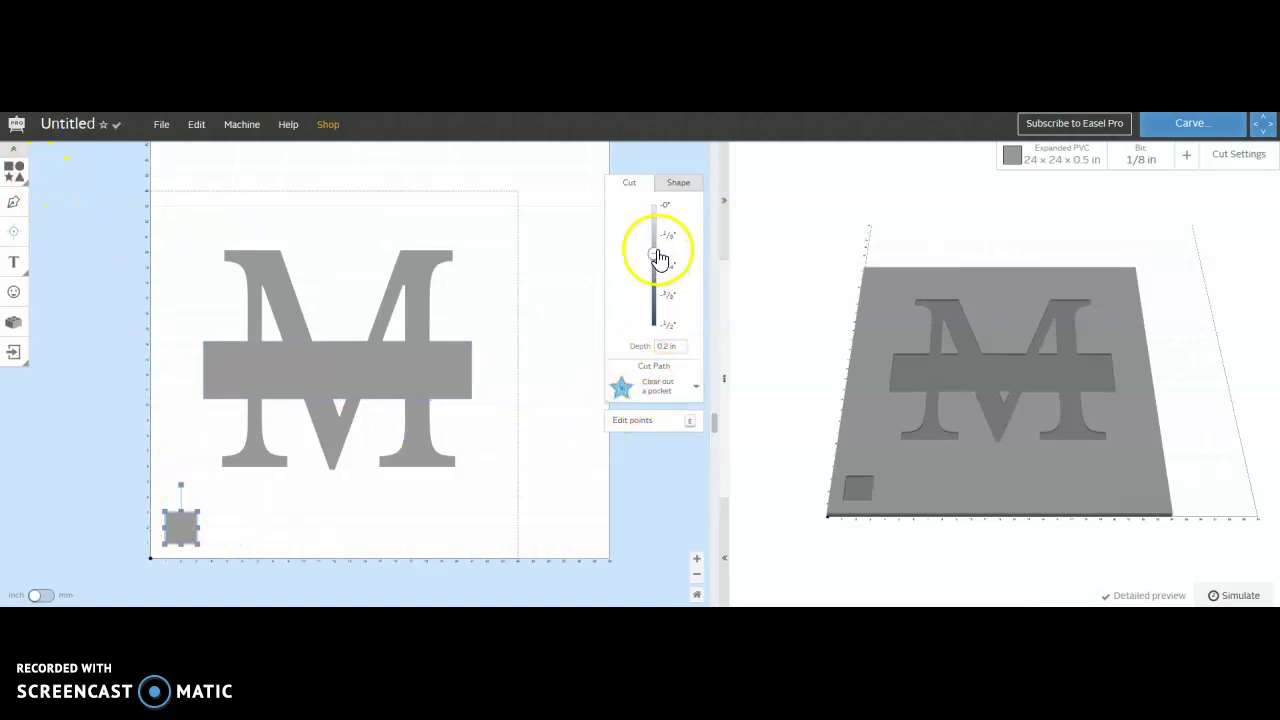
drag(657, 258, 655, 204)
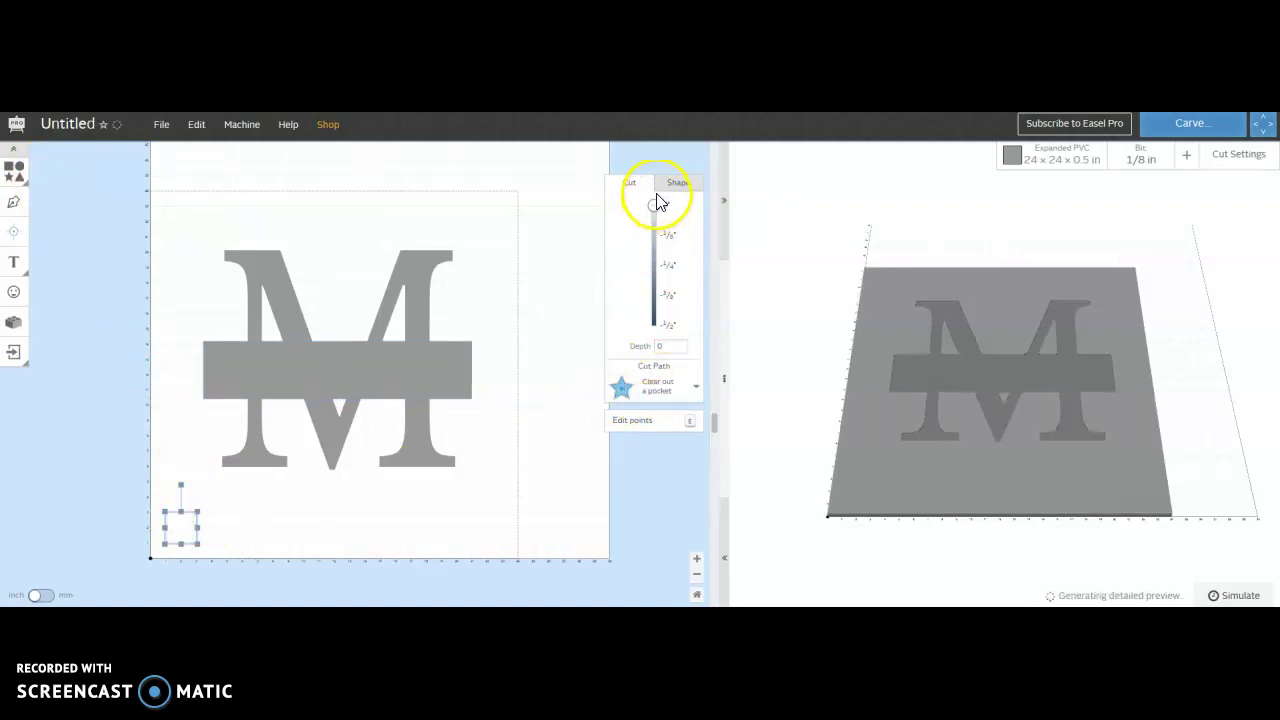
drag(180, 522, 497, 371)
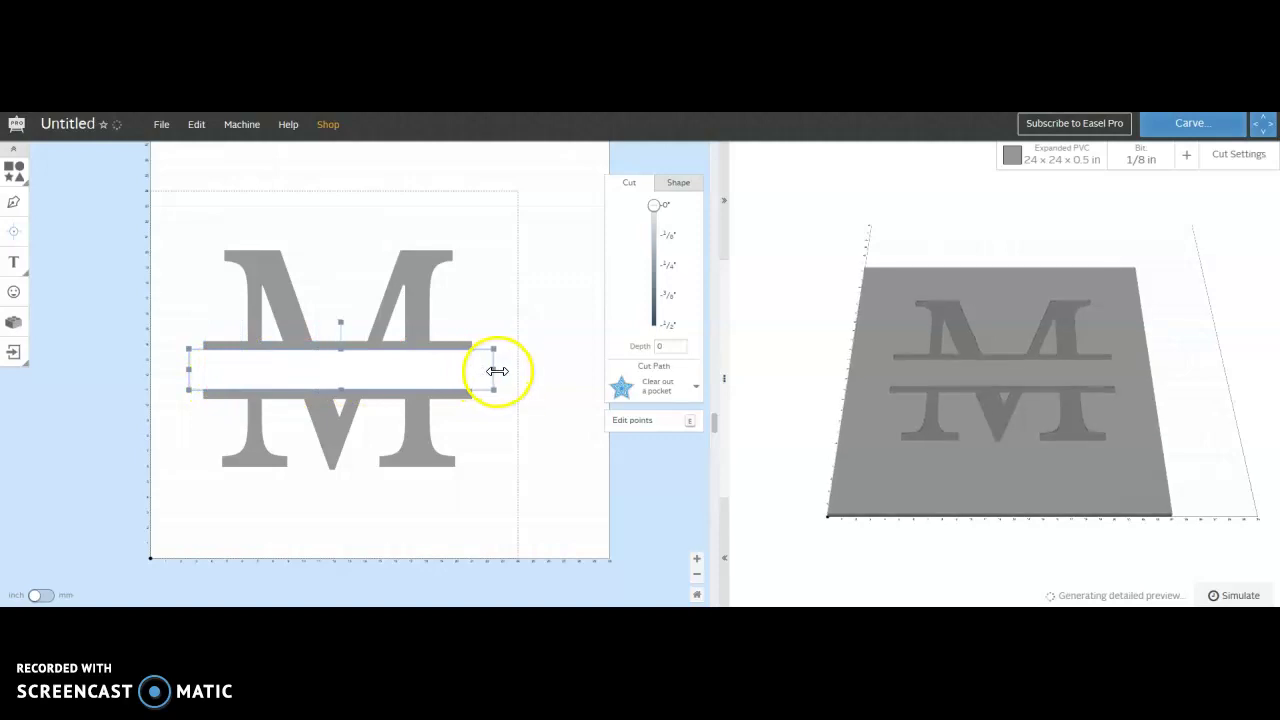
click(185, 428)
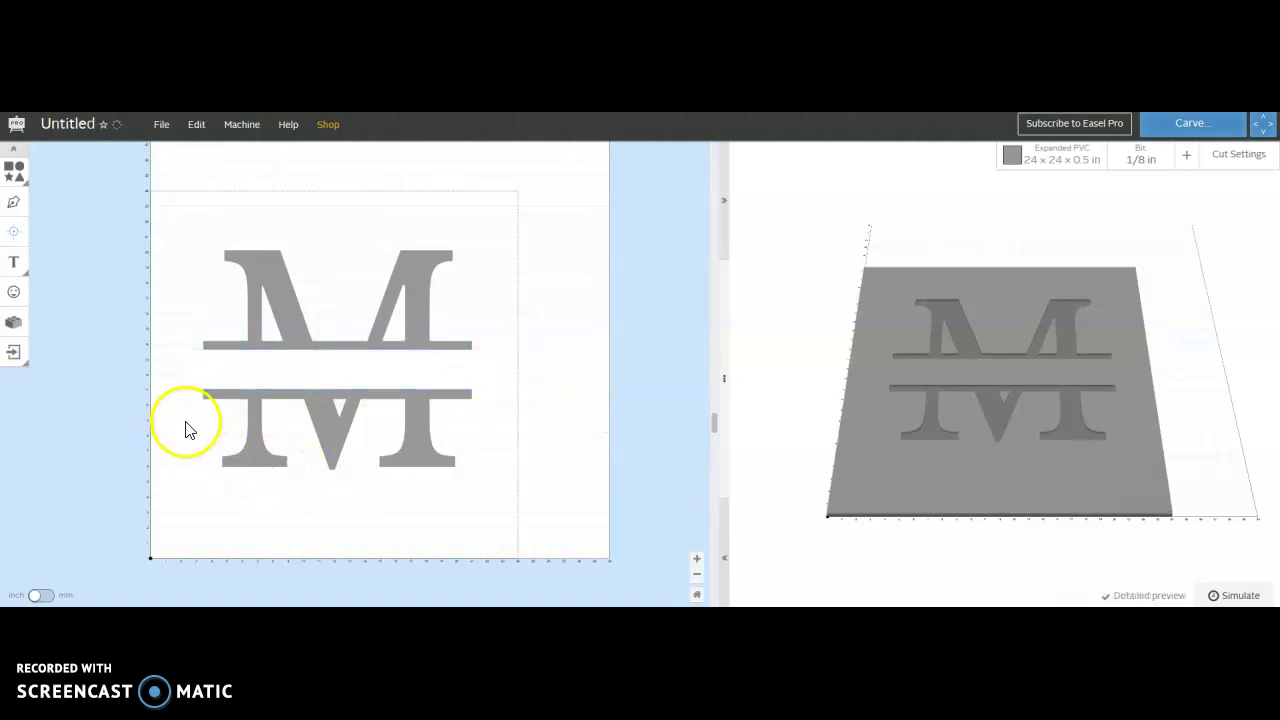
Add a second Baskerville text object and replace its placeholder with the family name in capitals.
click(23, 268)
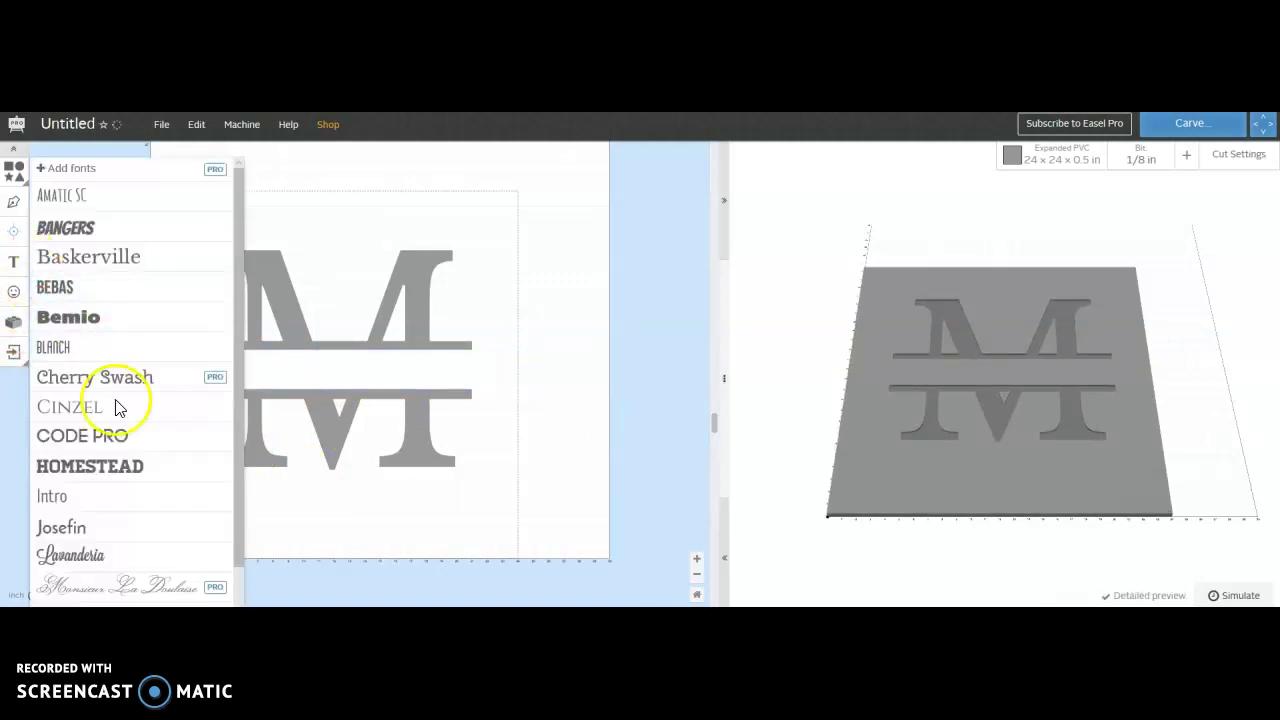
click(103, 274)
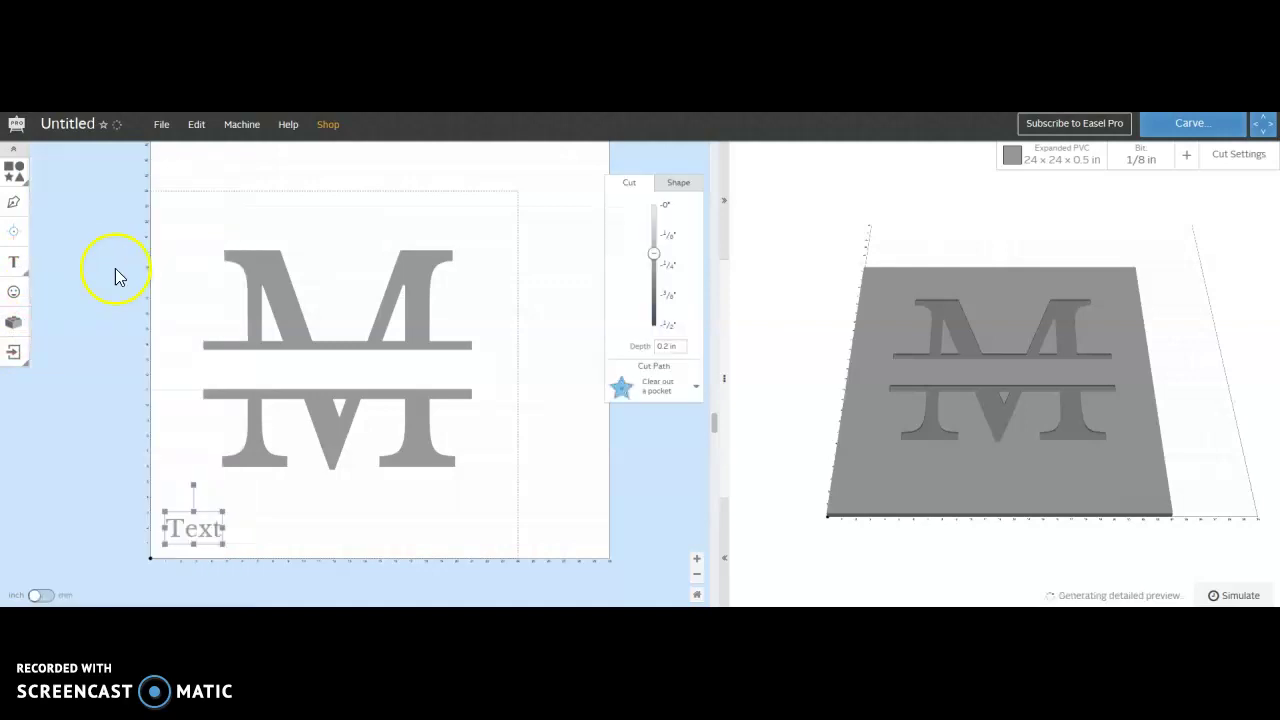
key(BackSpace)
key(BackSpace)
key(BackSpace)
text(MOSS)
click(277, 523)
click(199, 530)
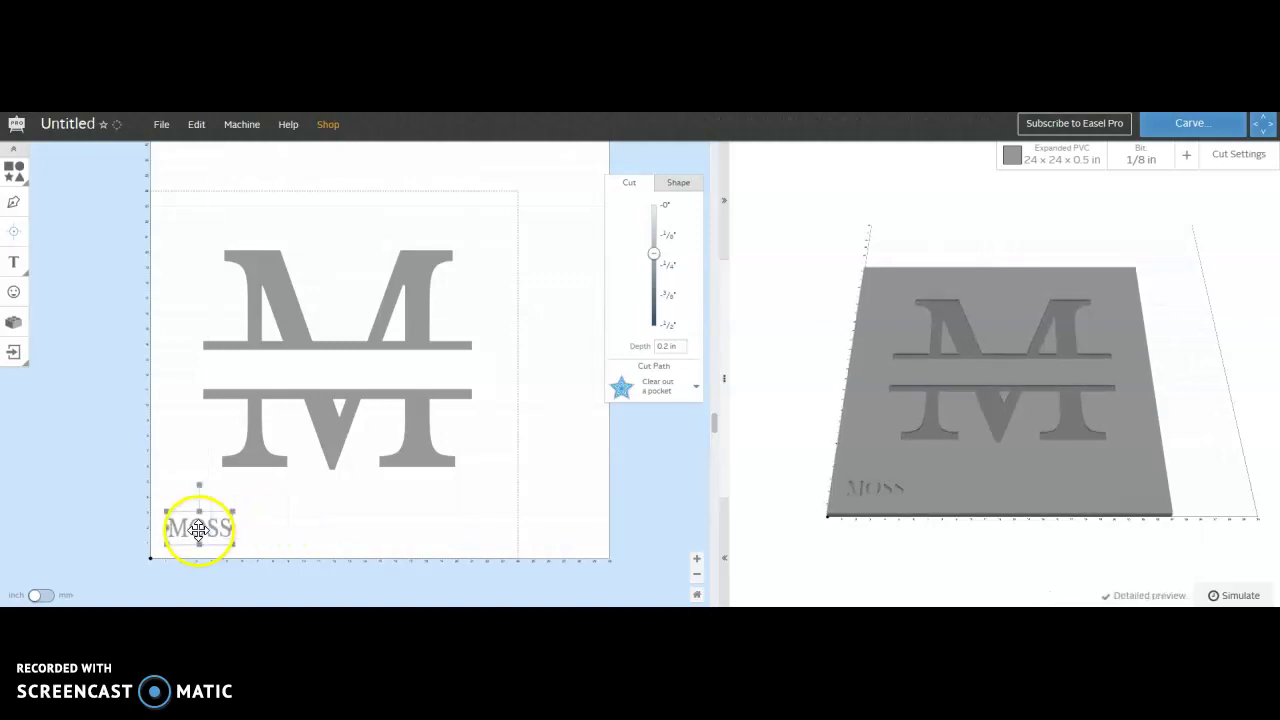
Enlarge the family name and place it in the blank band between the two strips.
drag(233, 511, 311, 460)
drag(251, 509, 338, 366)
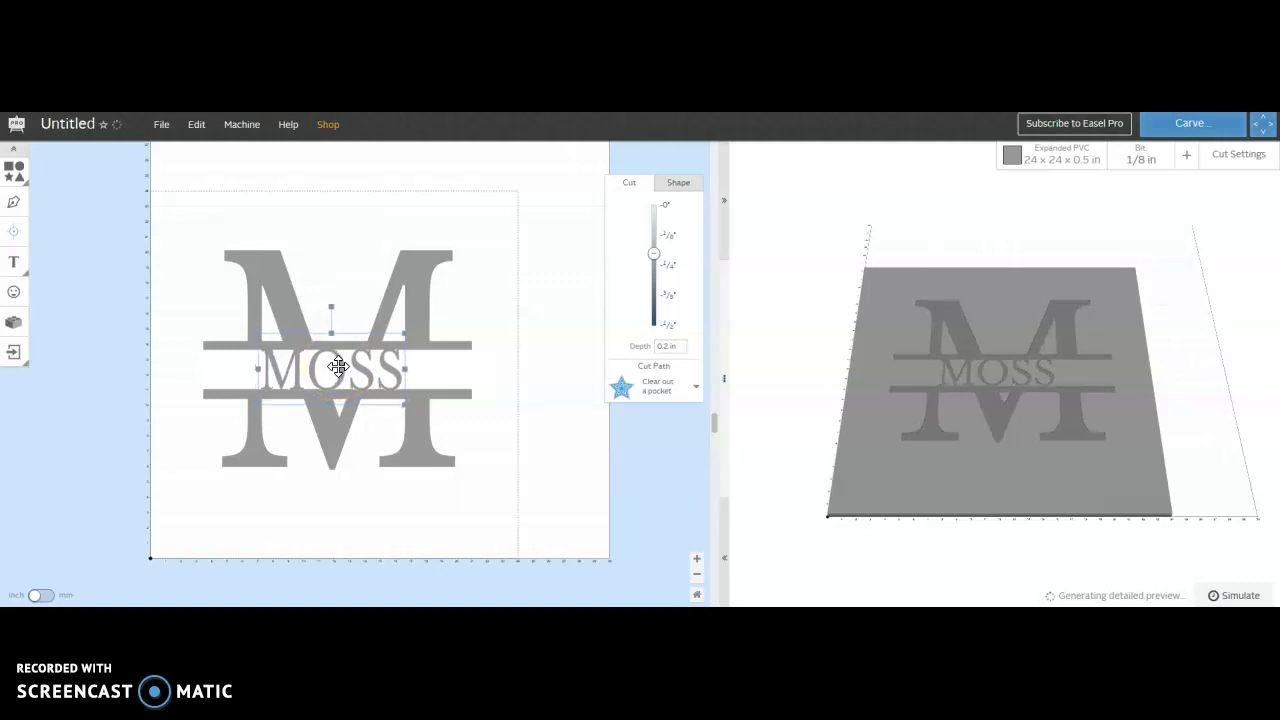
click(343, 377)
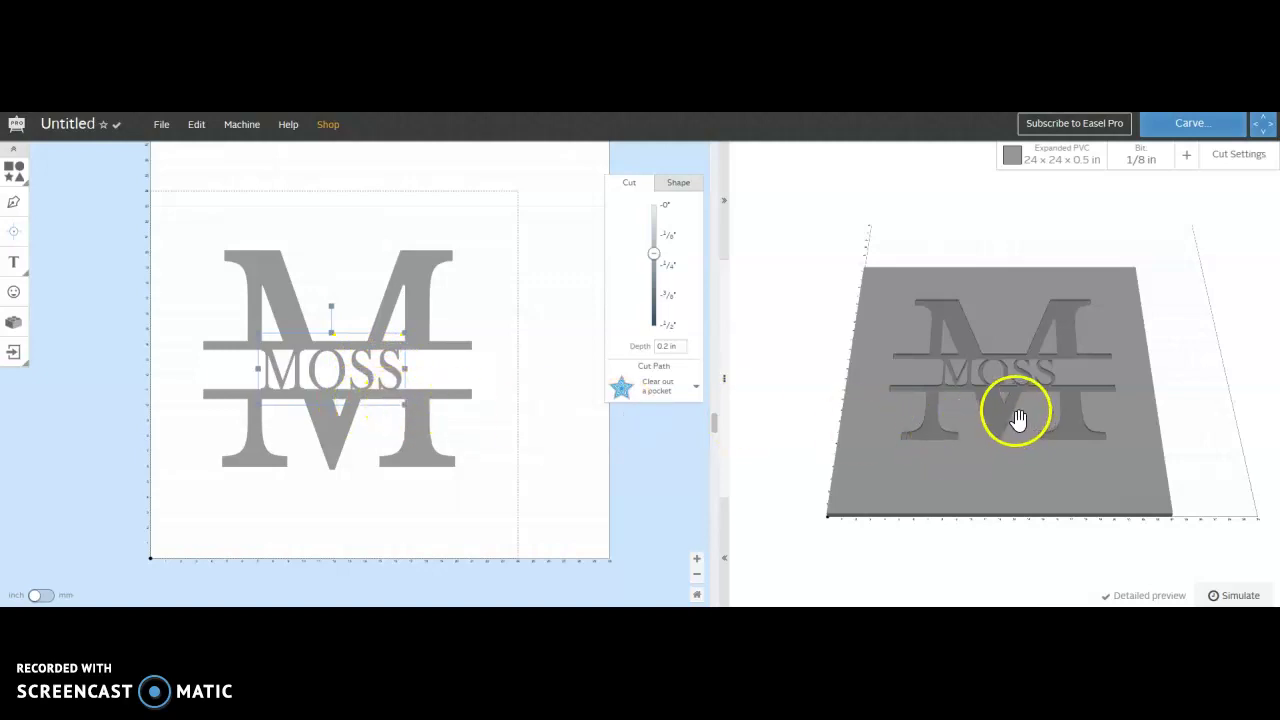
Select all the shapes and text of the monogram and combine them into a single object.
scroll(1014, 400, up, 2)
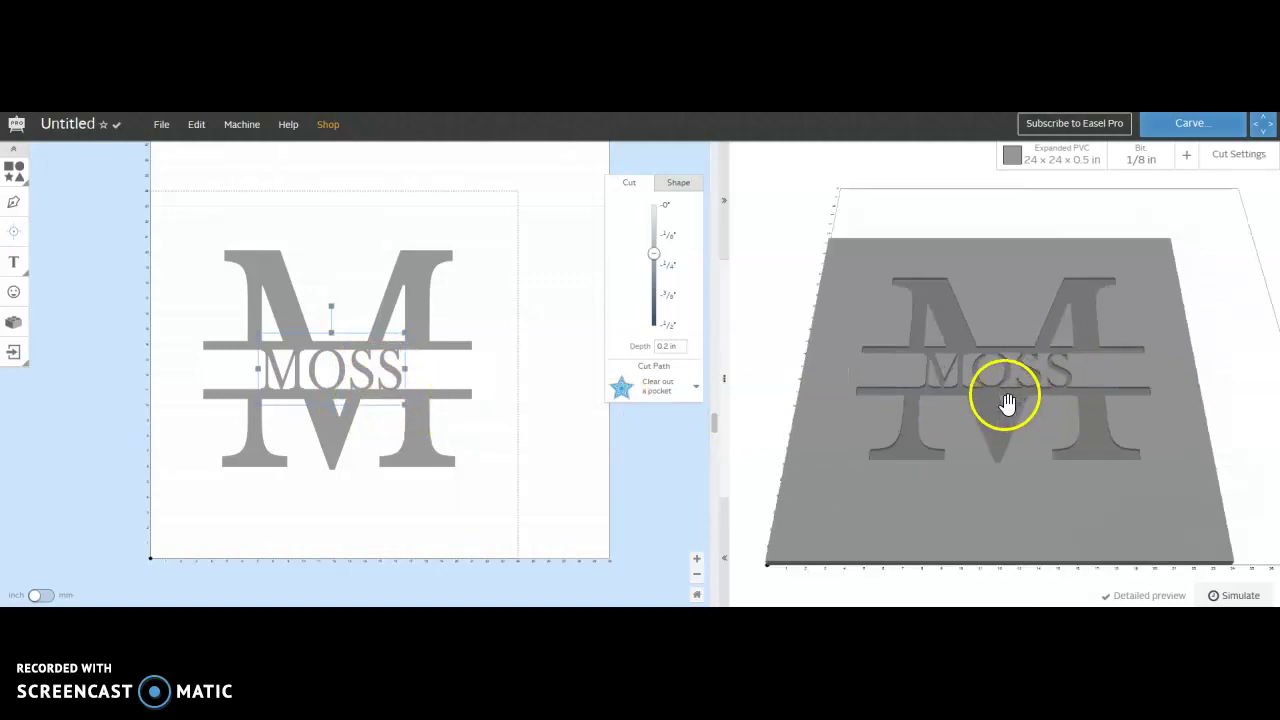
scroll(1005, 403, down, 3)
scroll(1003, 400, up, 3)
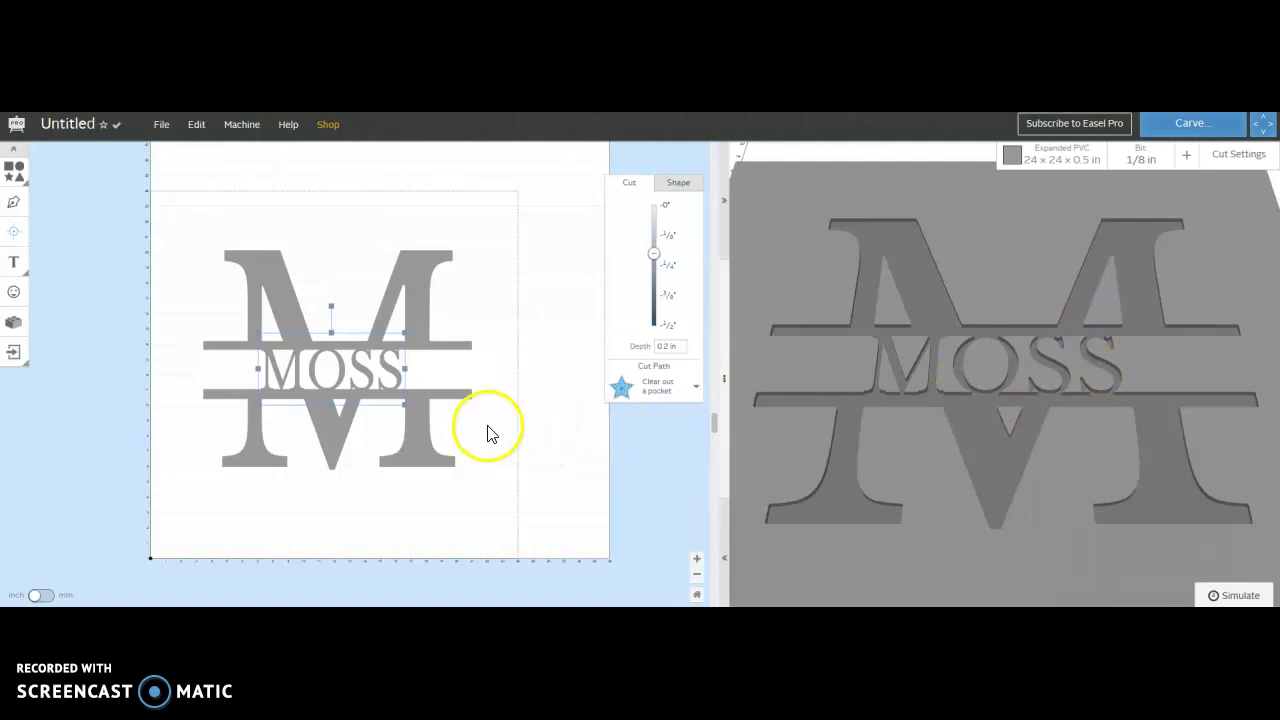
click(568, 390)
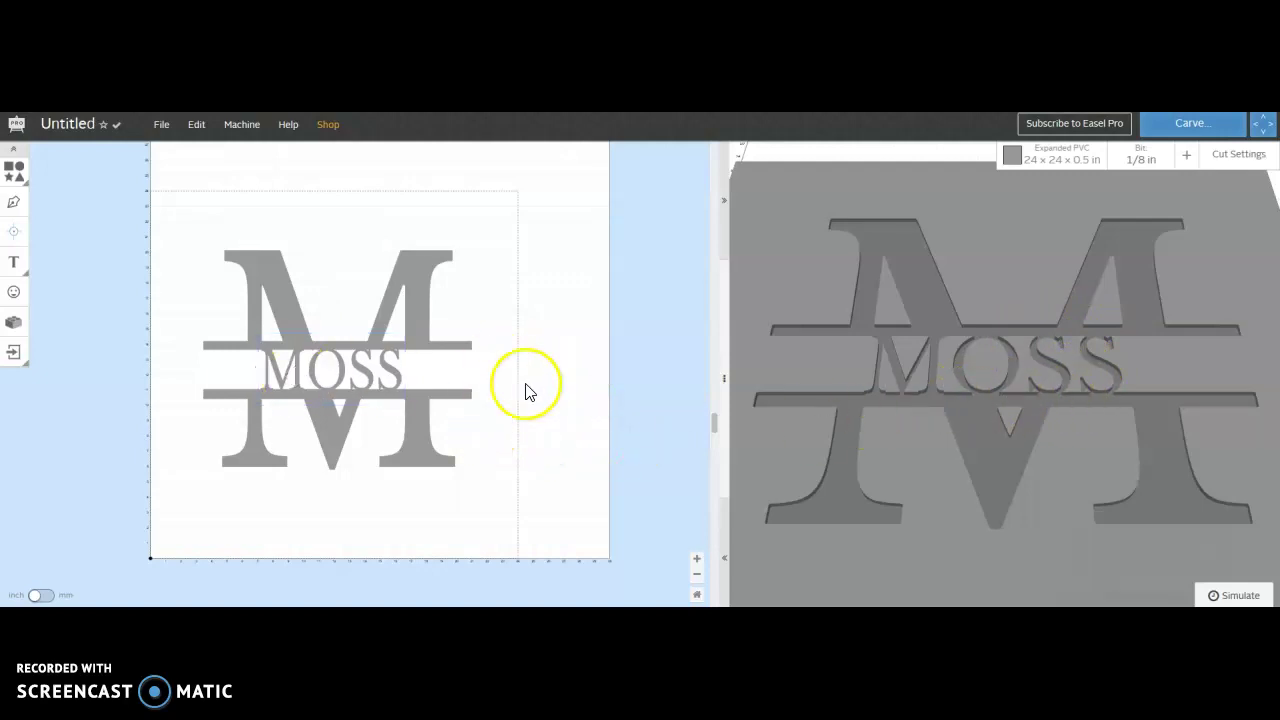
click(194, 126)
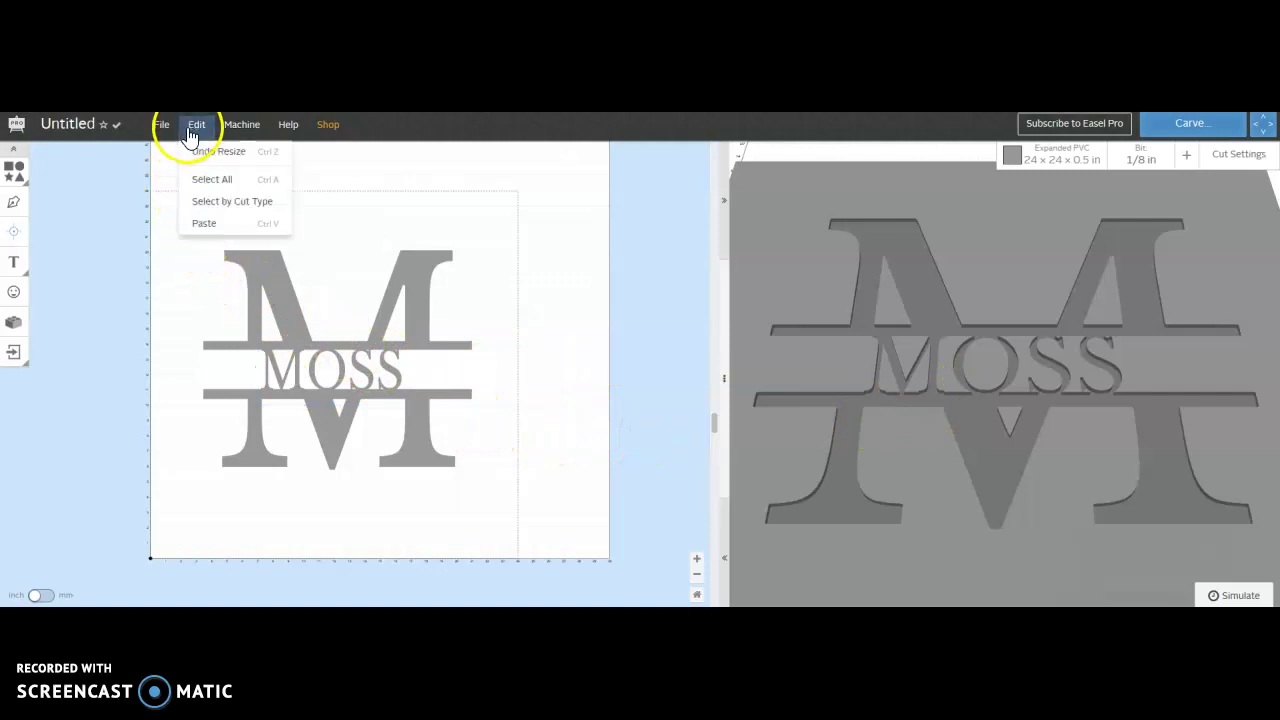
click(209, 179)
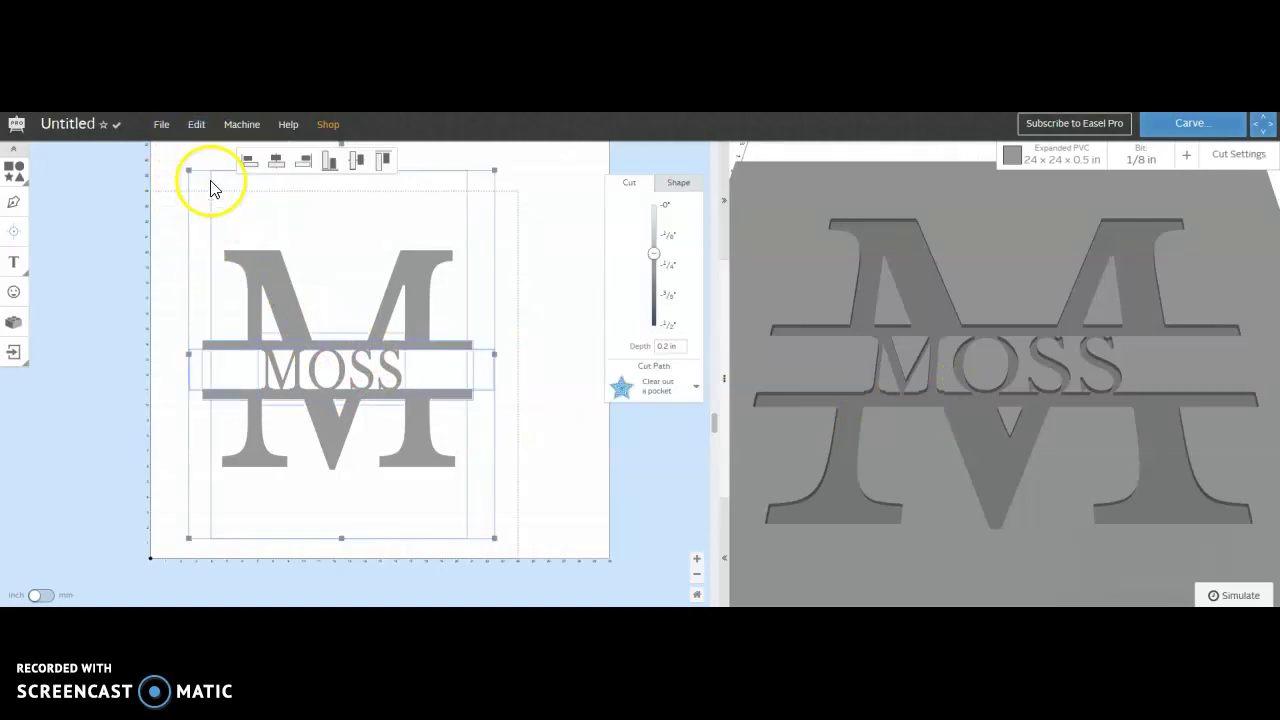
click(196, 124)
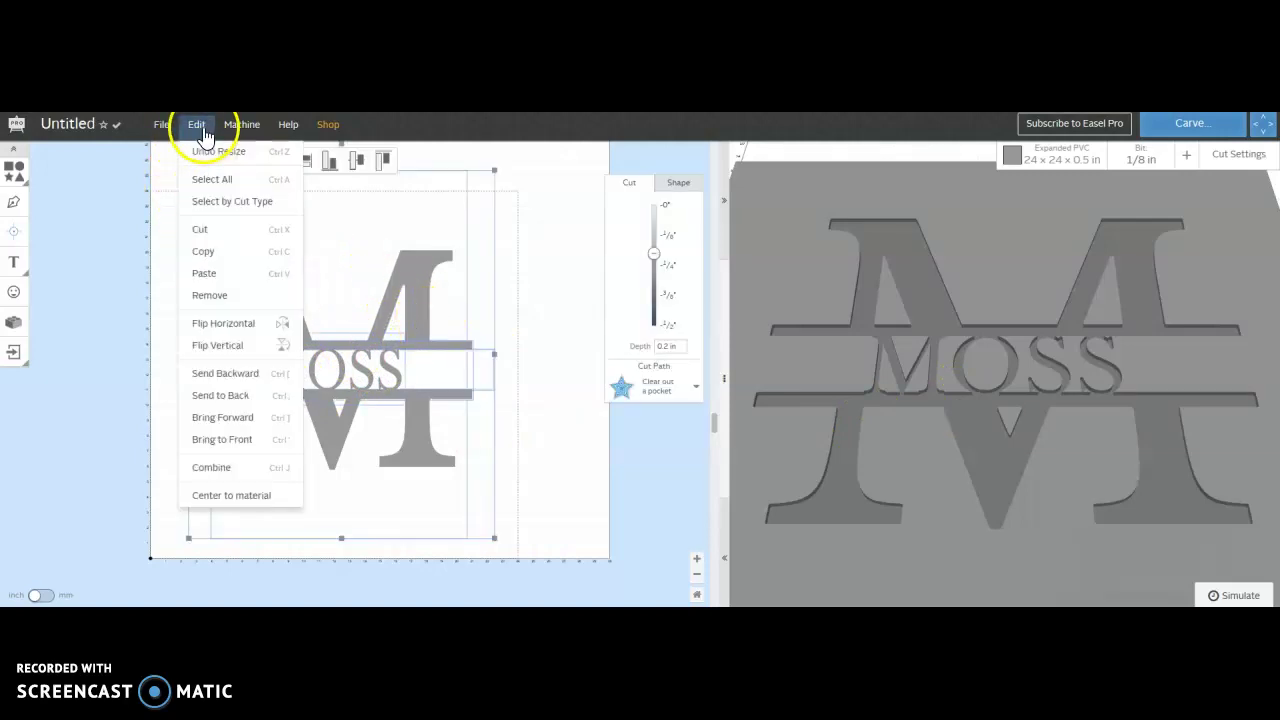
click(249, 468)
click(587, 485)
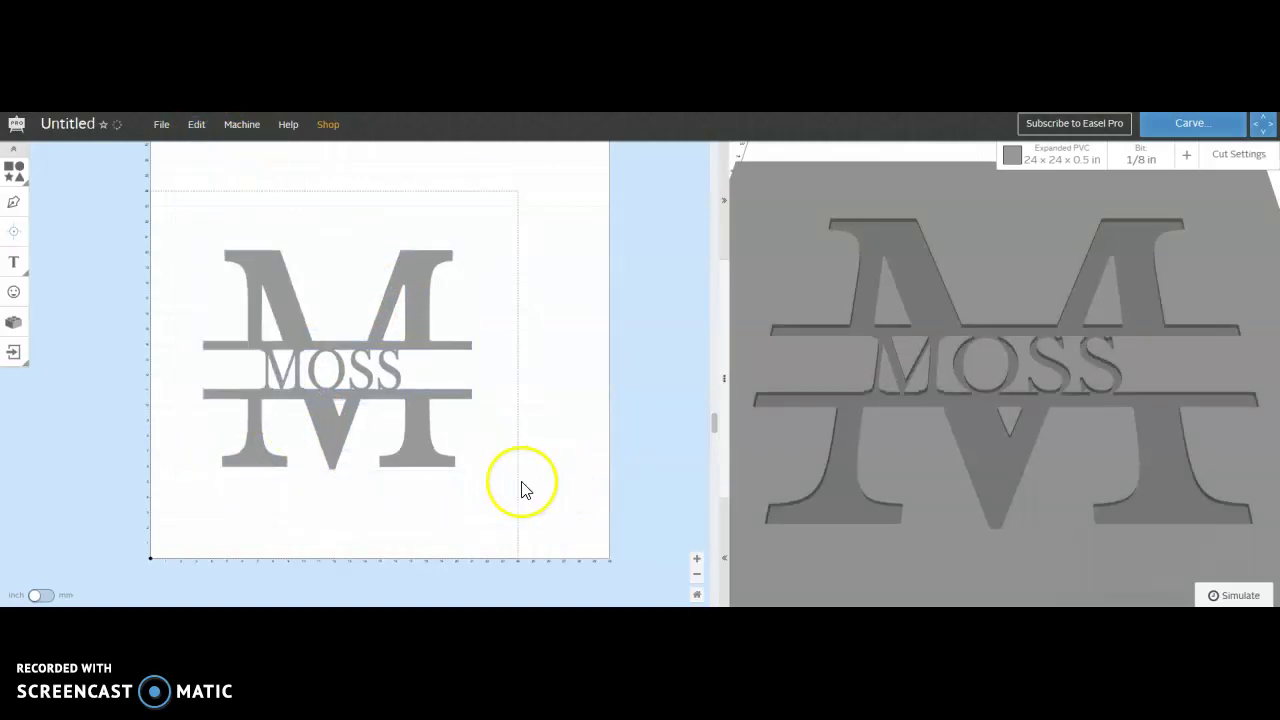
Stretch the combined monogram outward on all sides until it nearly fills the material.
click(414, 457)
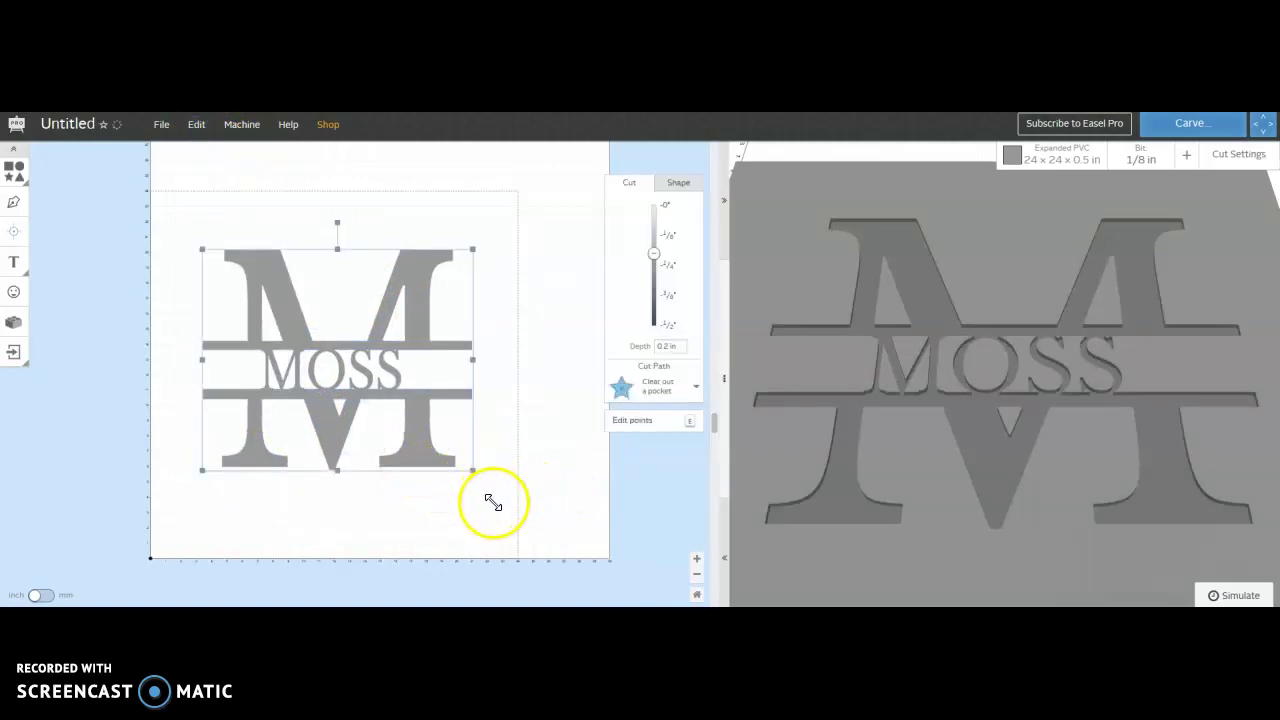
drag(490, 499, 507, 514)
drag(357, 515, 356, 531)
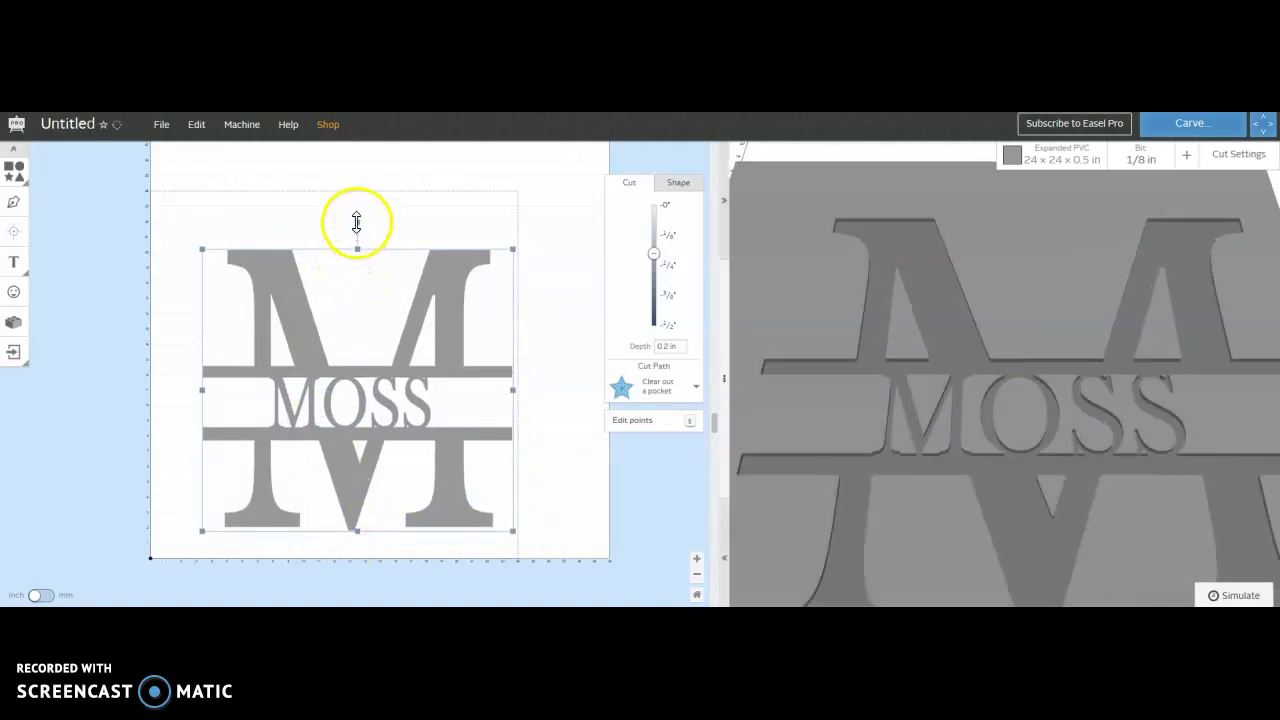
drag(356, 228, 354, 210)
drag(200, 371, 167, 371)
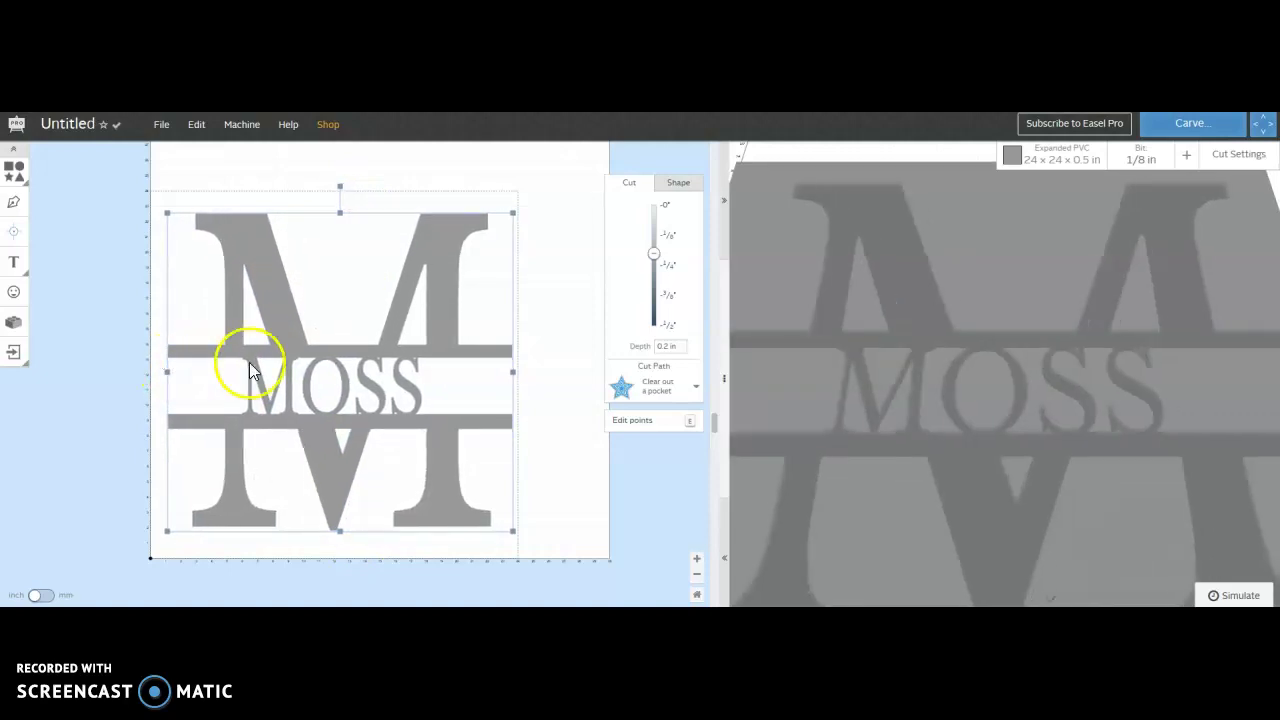
Center the combined monogram on the material and select it again.
click(196, 124)
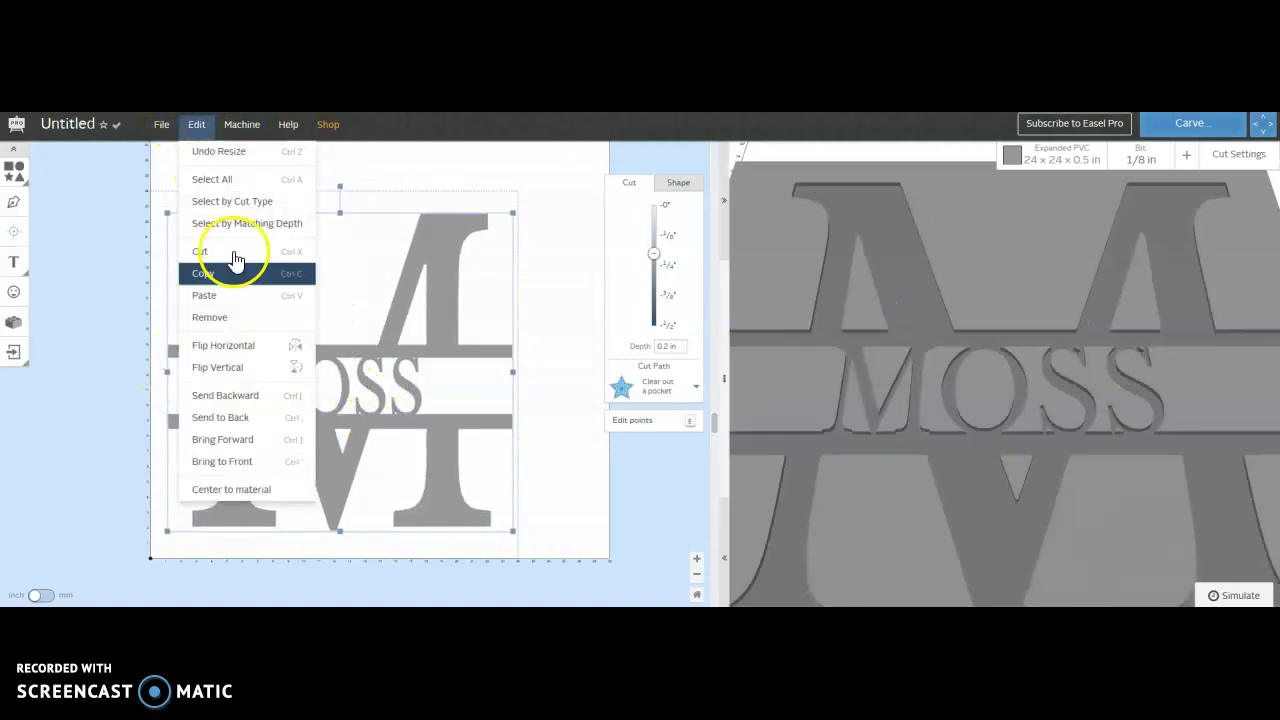
click(270, 489)
click(436, 174)
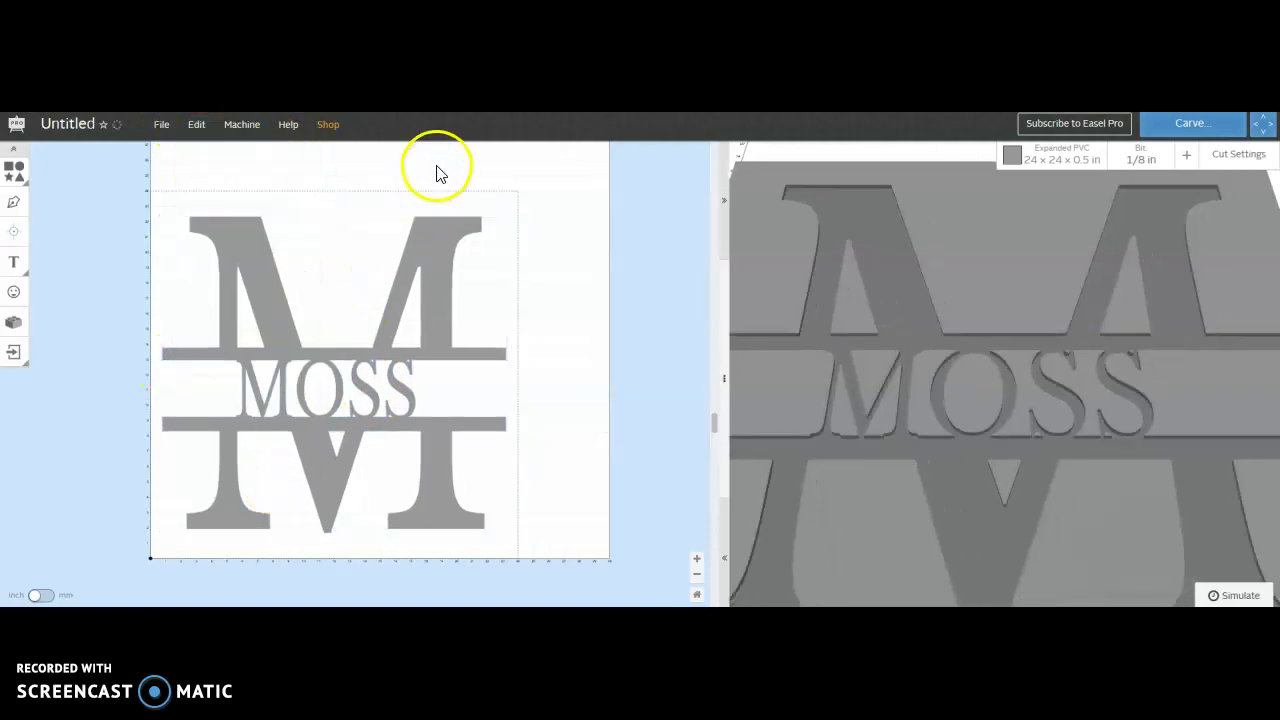
click(542, 391)
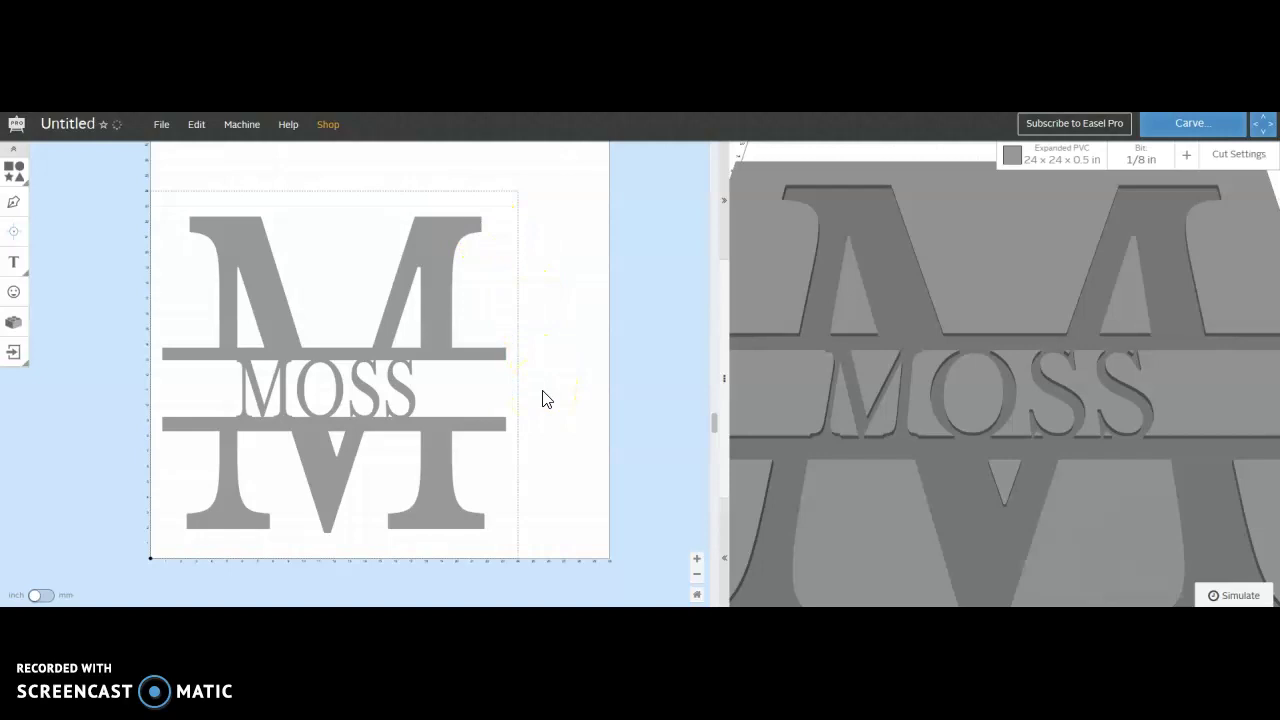
click(360, 390)
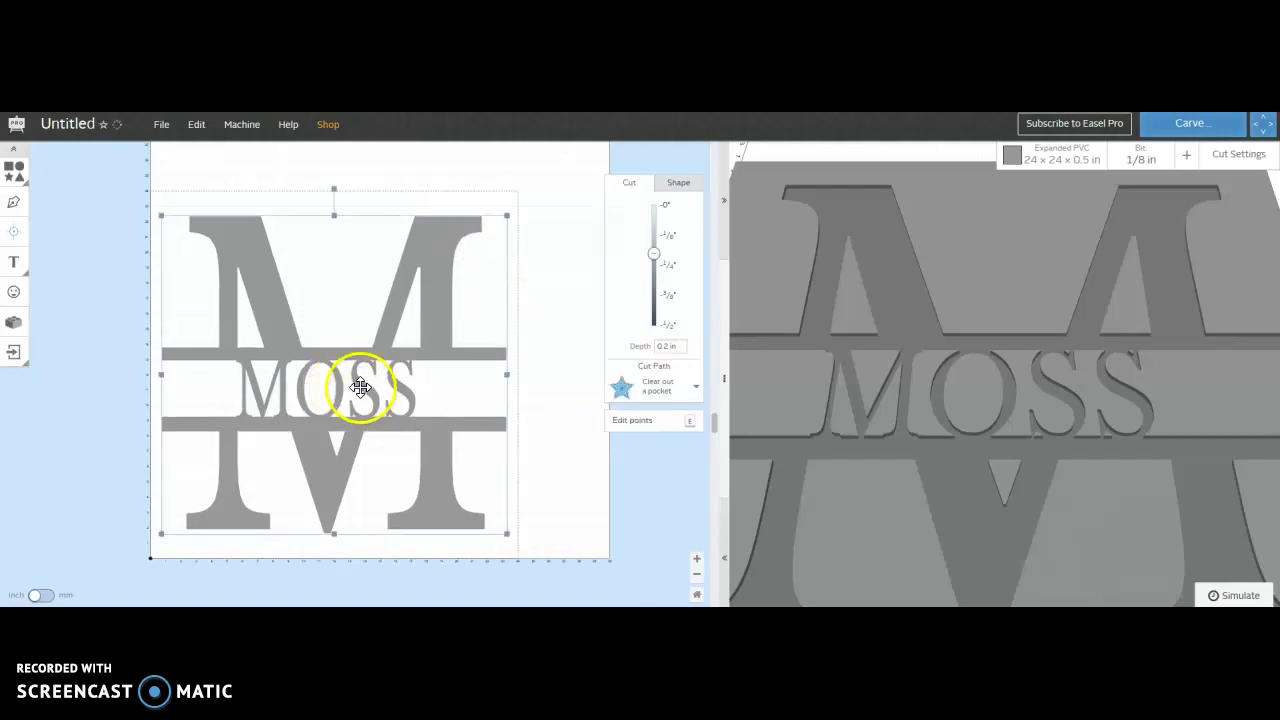
Try an on-path cut for the combined monogram, and settle on cutting outside the shape path.
click(566, 333)
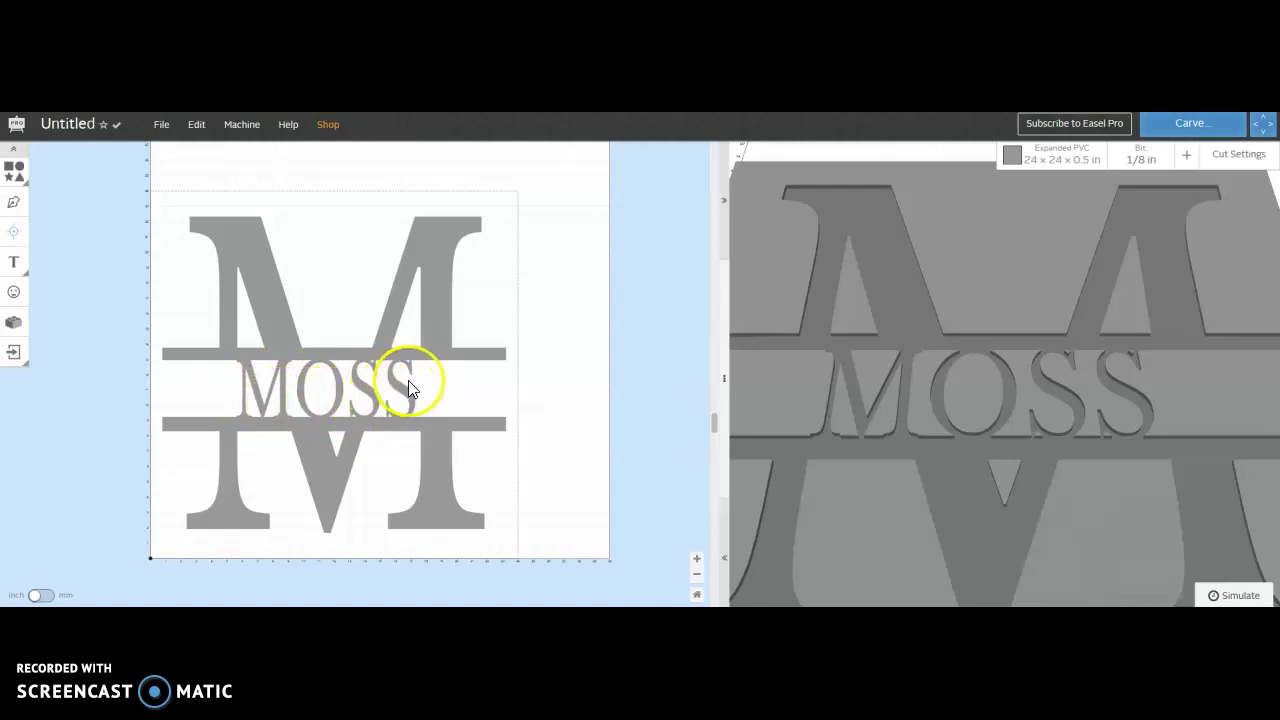
click(443, 303)
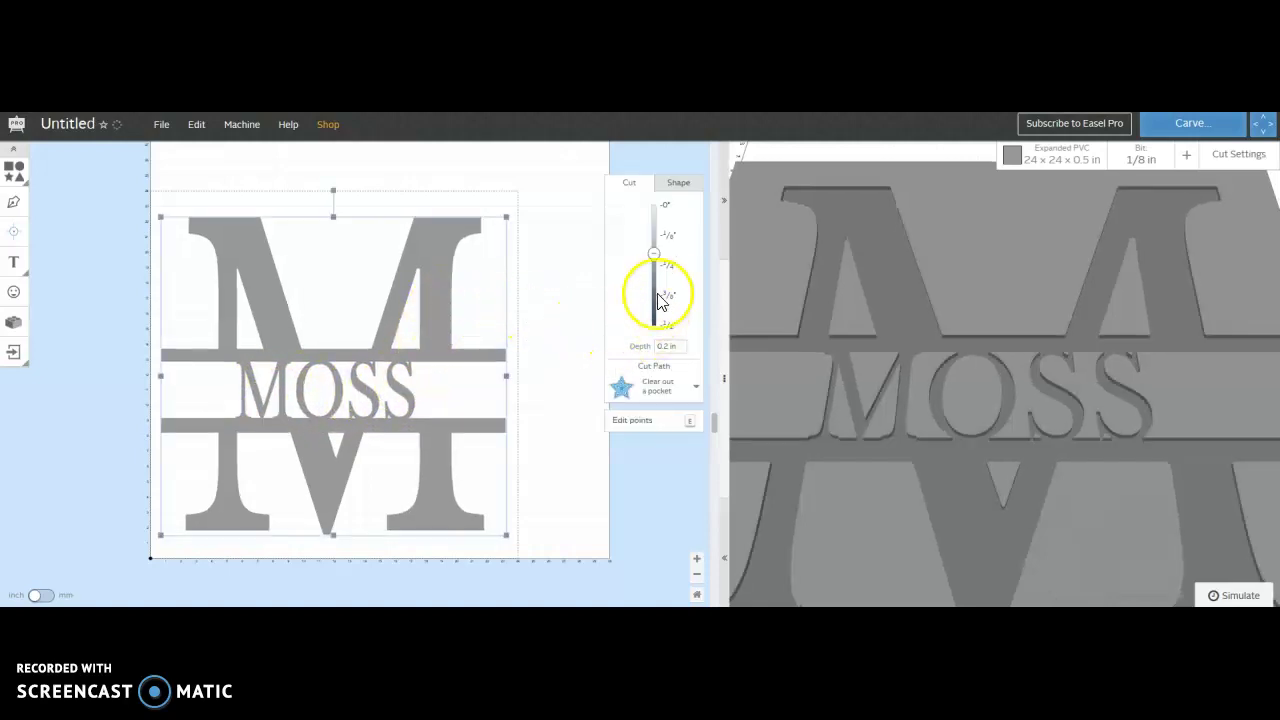
click(657, 384)
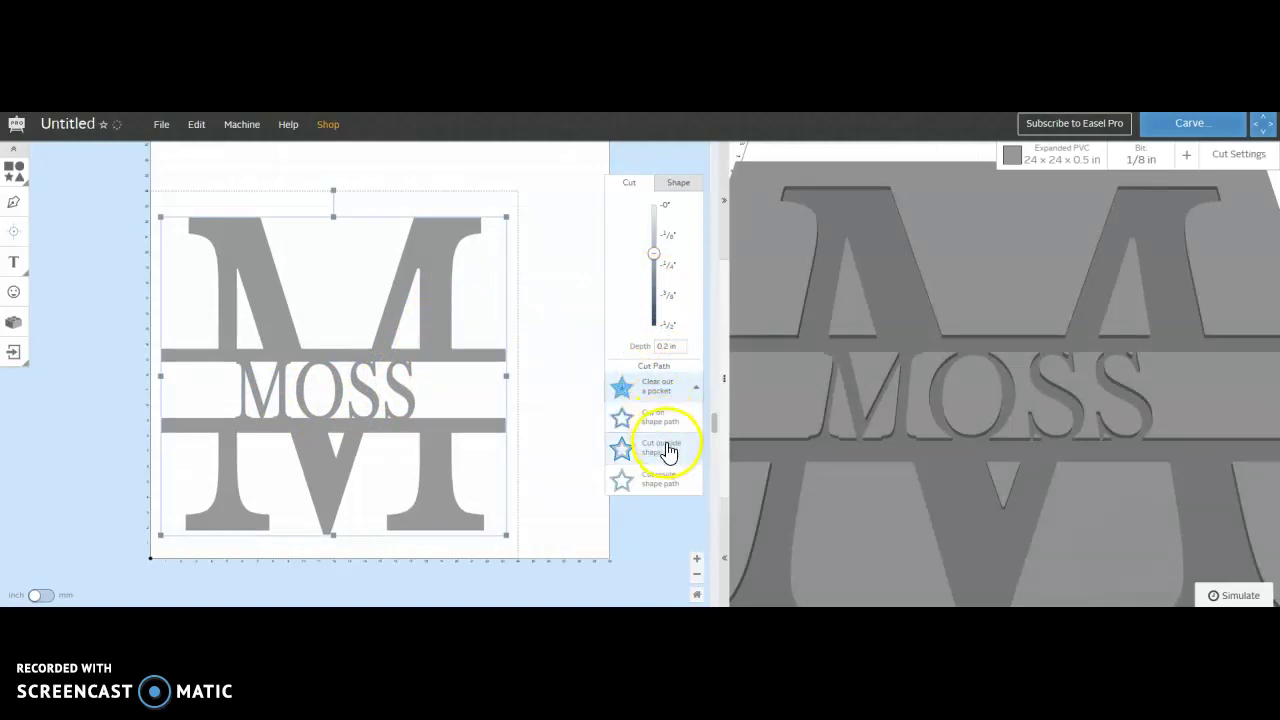
click(667, 430)
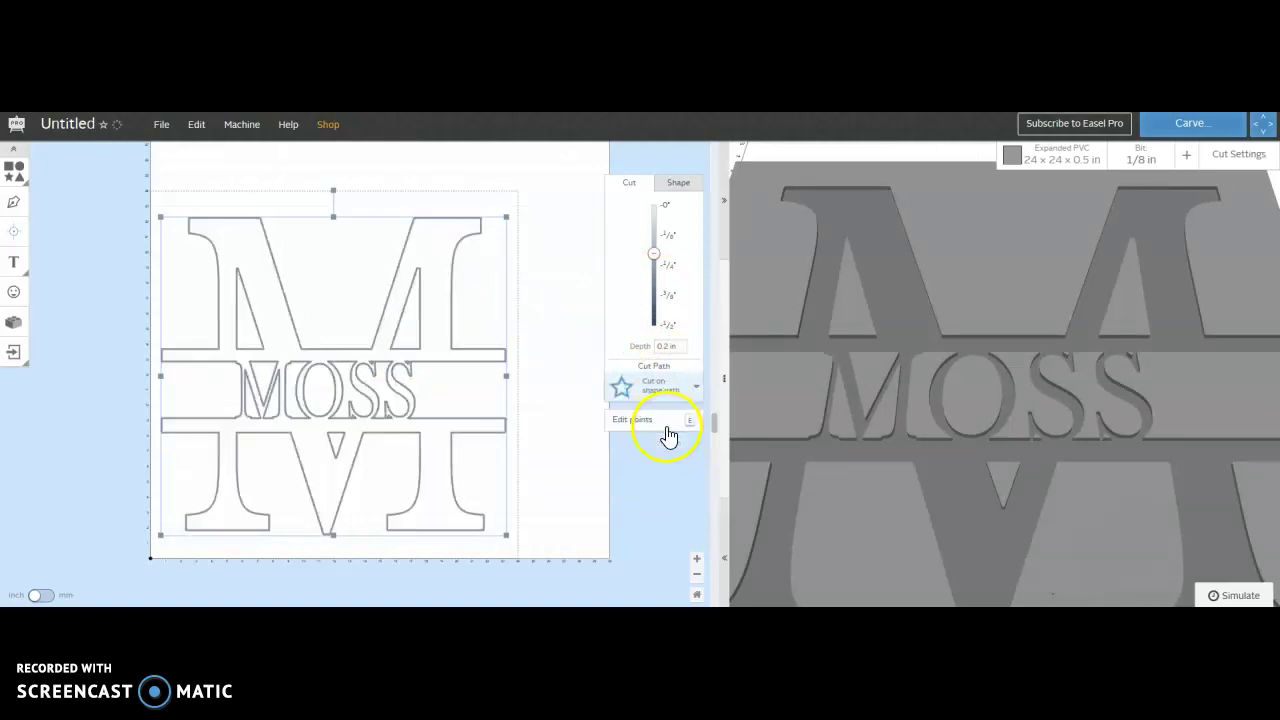
click(664, 386)
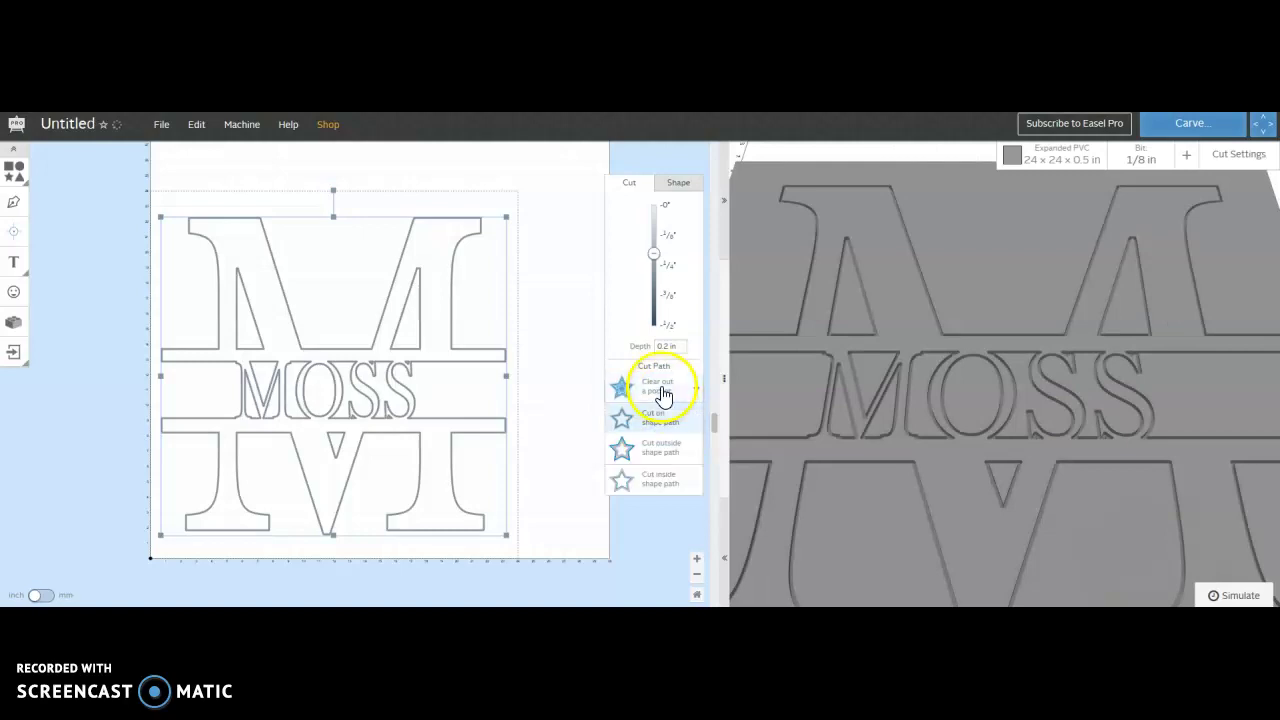
click(673, 449)
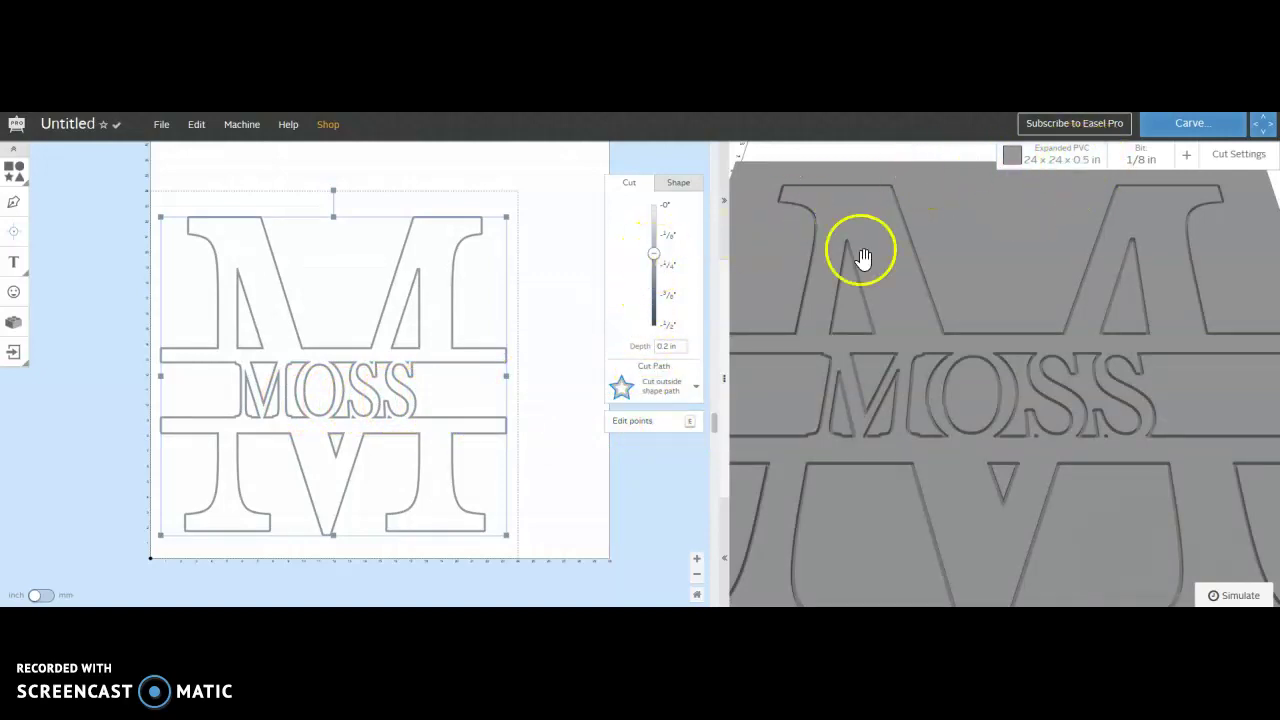
Set the monogram's cut depth to the full 0.5 in material thickness and examine the cut outlines in the 3D preview.
drag(657, 283, 657, 341)
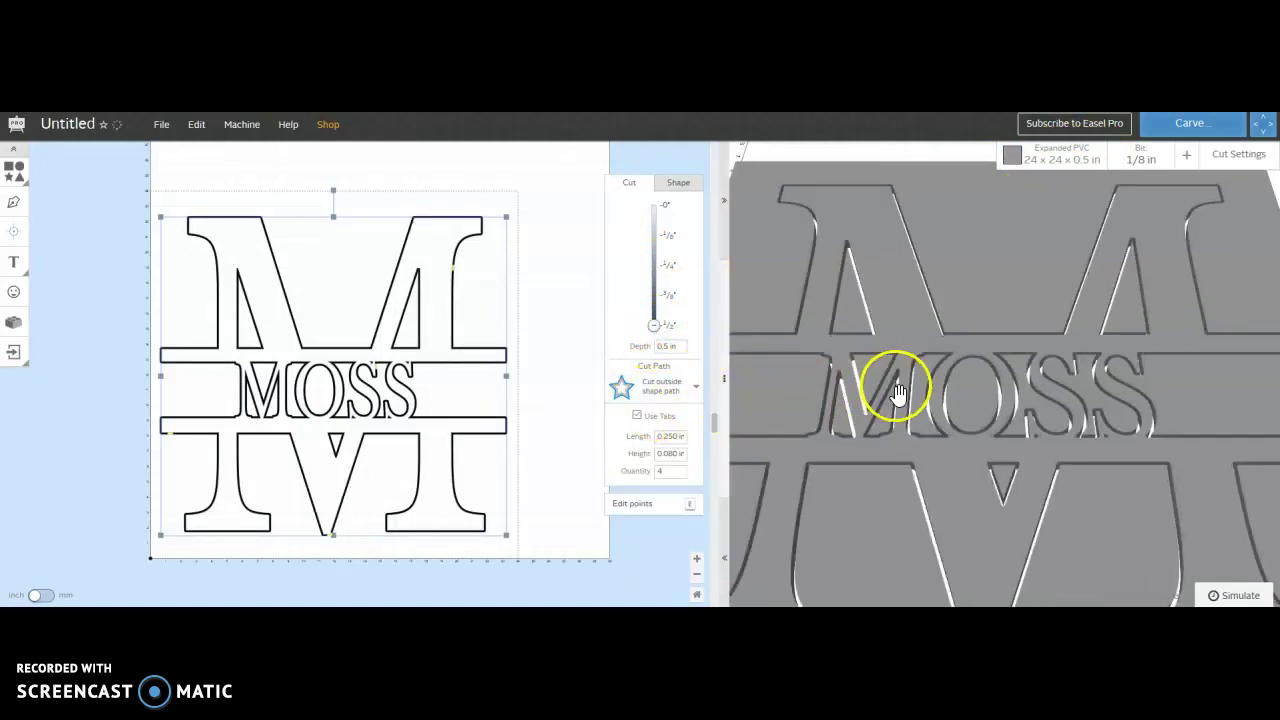
scroll(940, 390, down, 3)
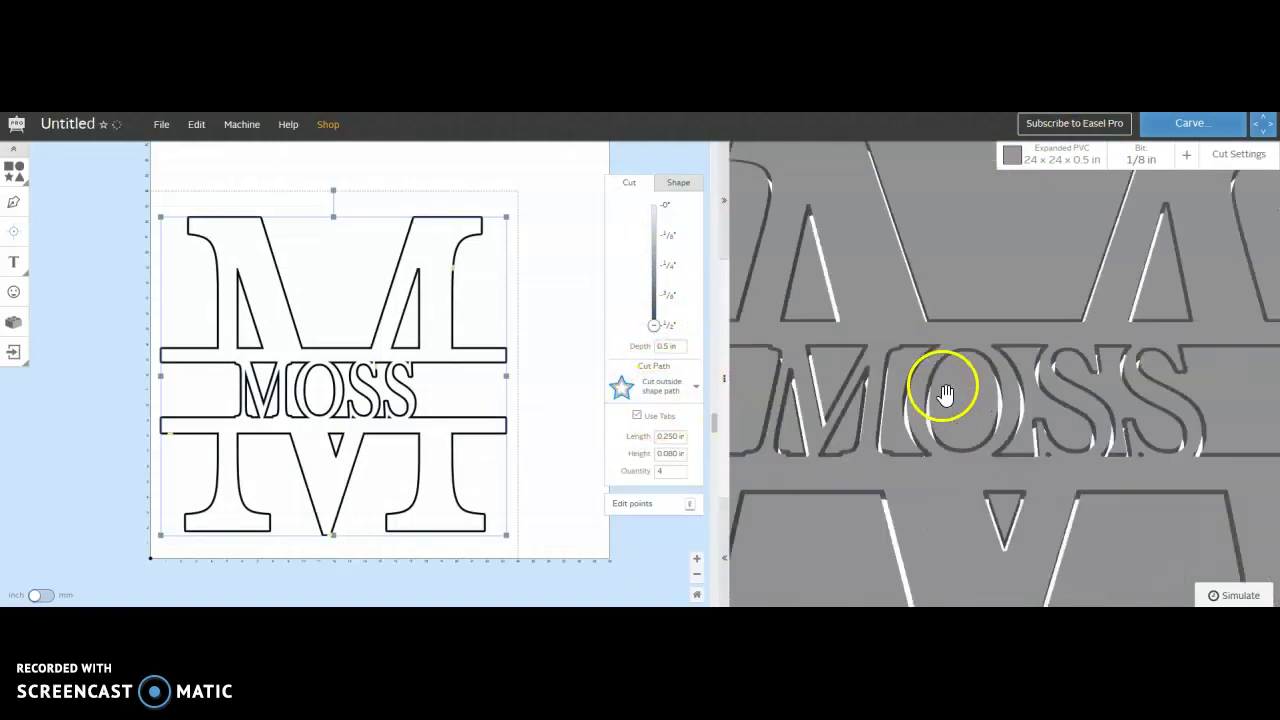
scroll(945, 393, down, 4)
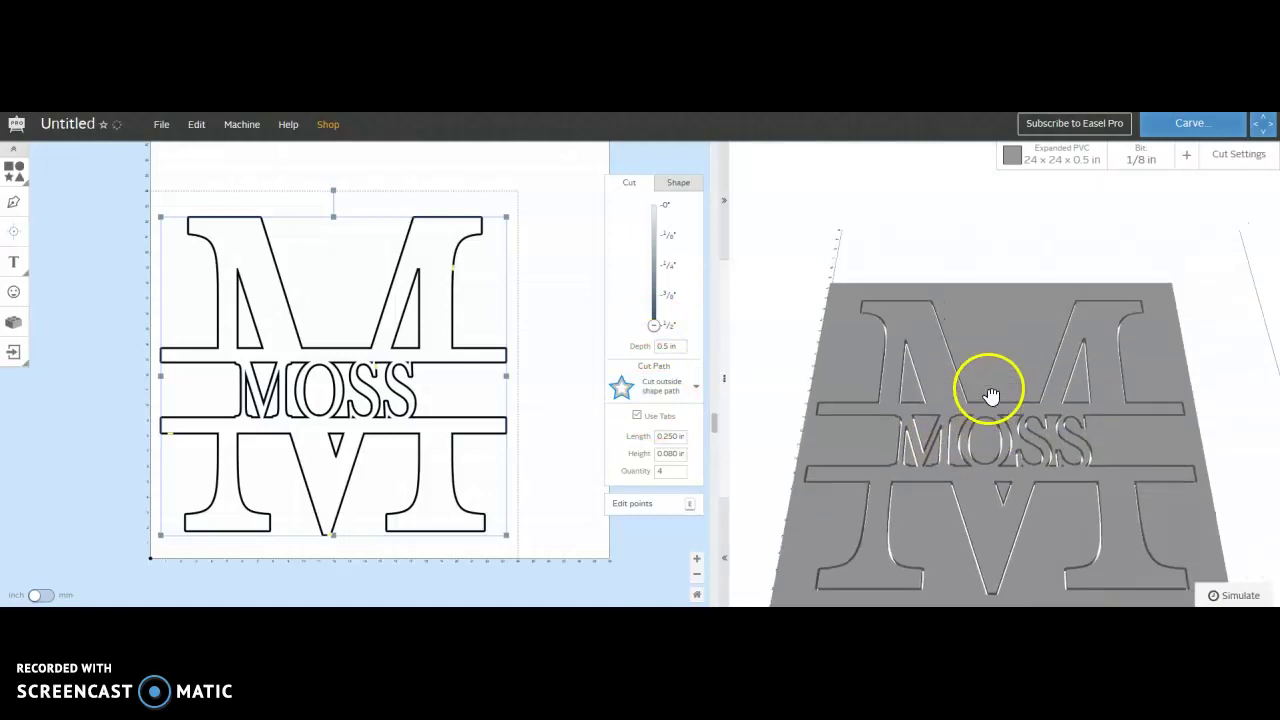
mouse_move(990, 358)
mouse_down()
mouse_move(986, 329)
mouse_move(987, 474)
mouse_move(986, 337)
mouse_move(989, 381)
mouse_up()
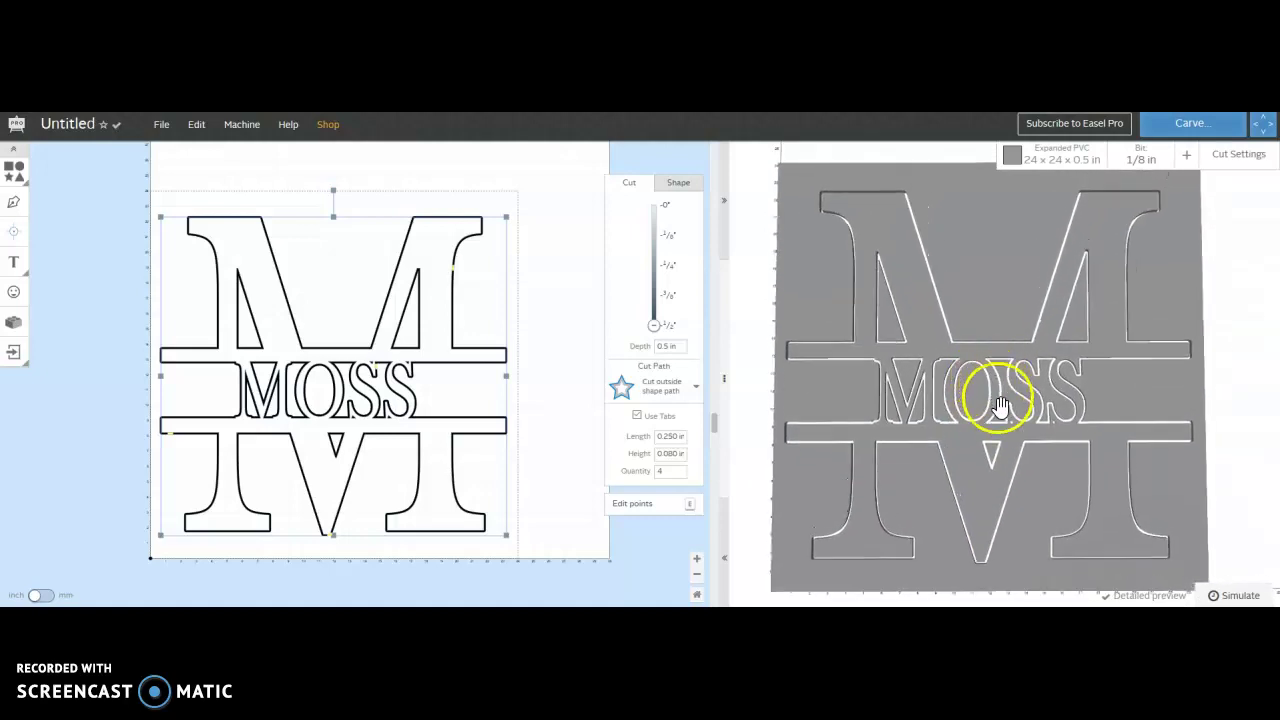